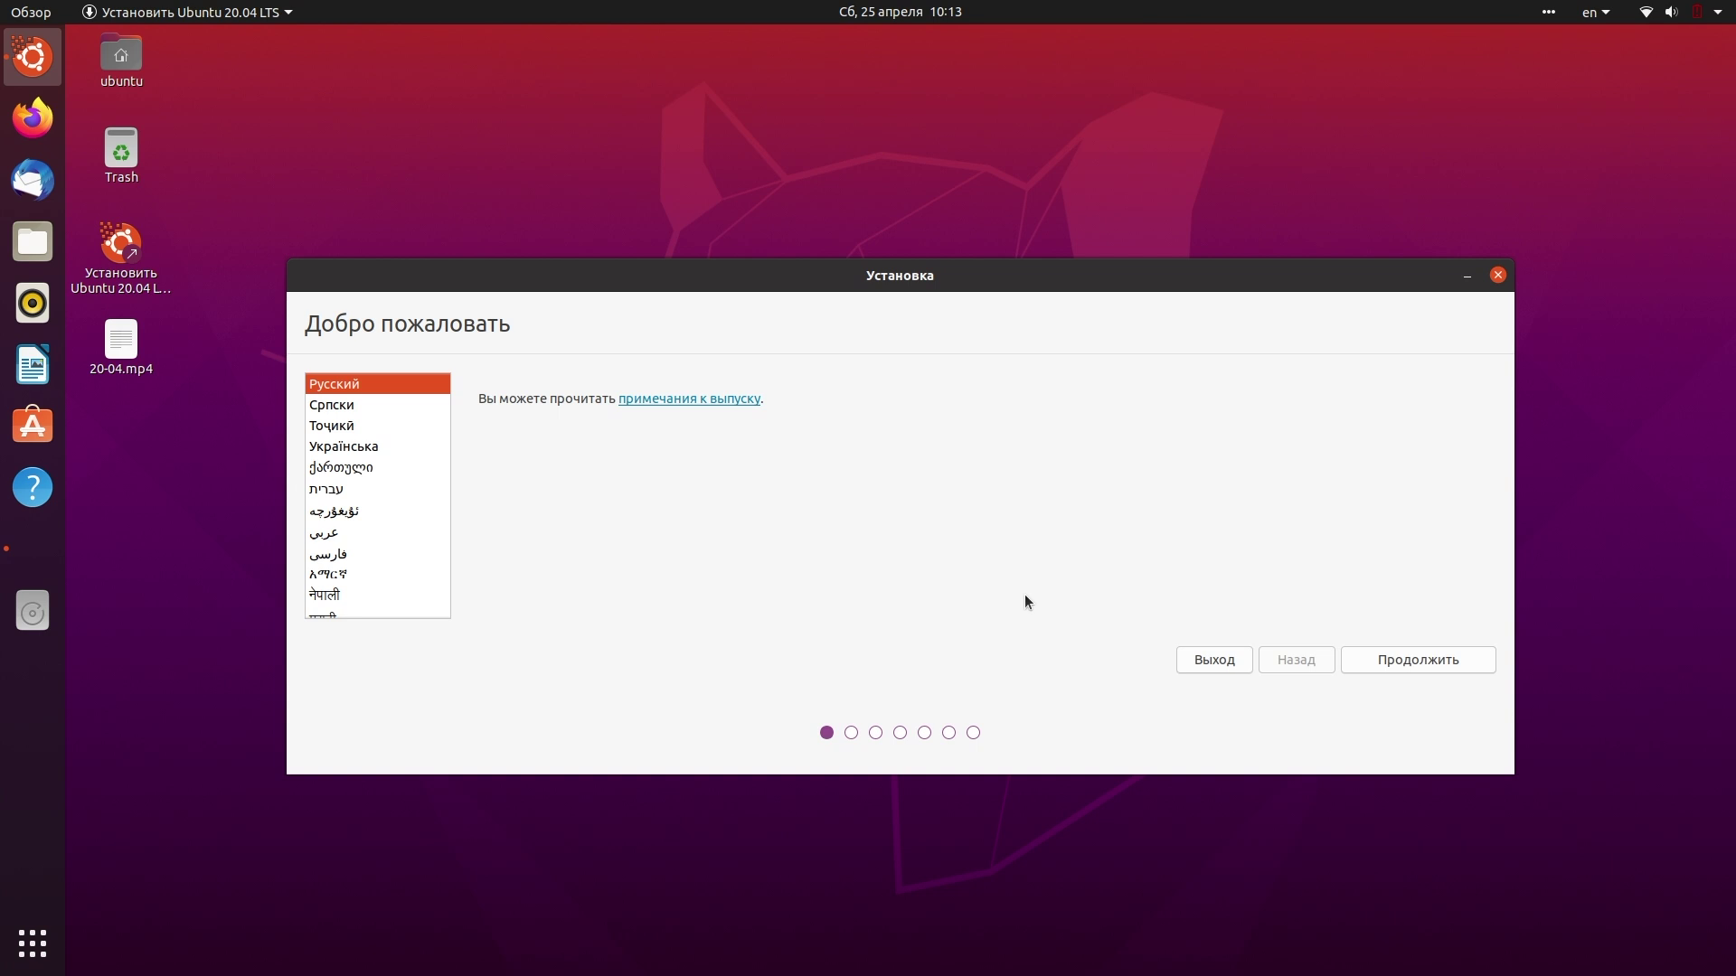
# - Accept Russian as the installer language and select the English (US) keyboard layout
pyautogui.moveTo(692, 293); pyautogui.dragTo(718, 295)
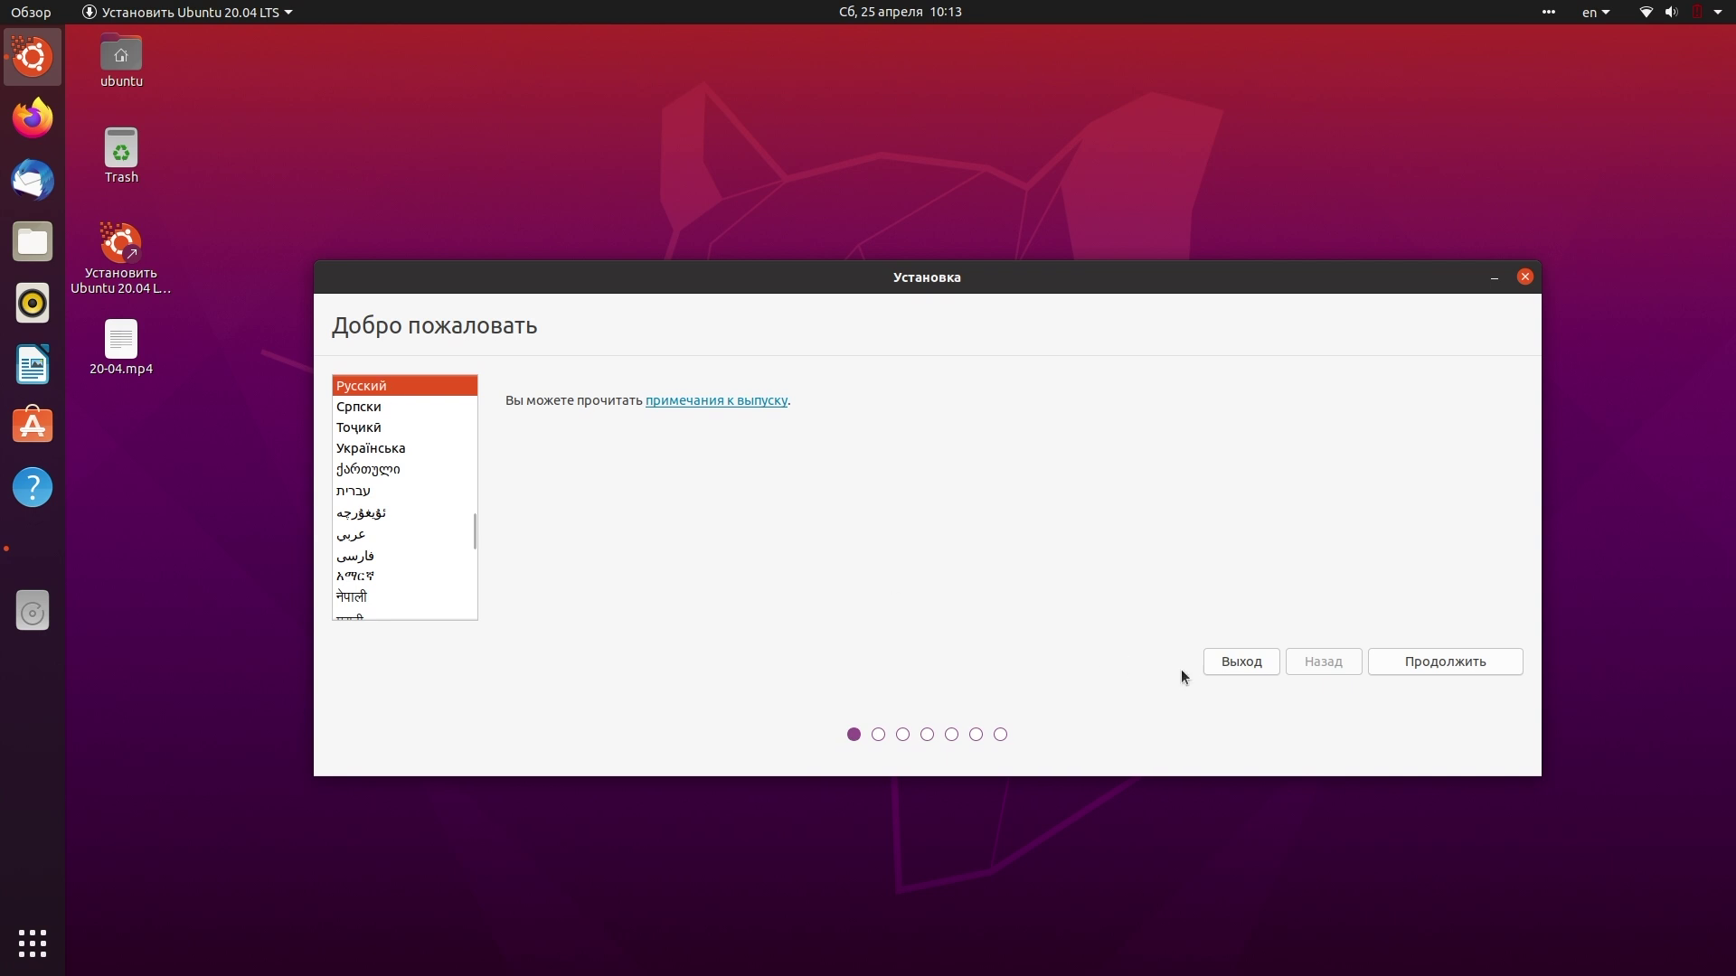
pyautogui.click(1414, 666)
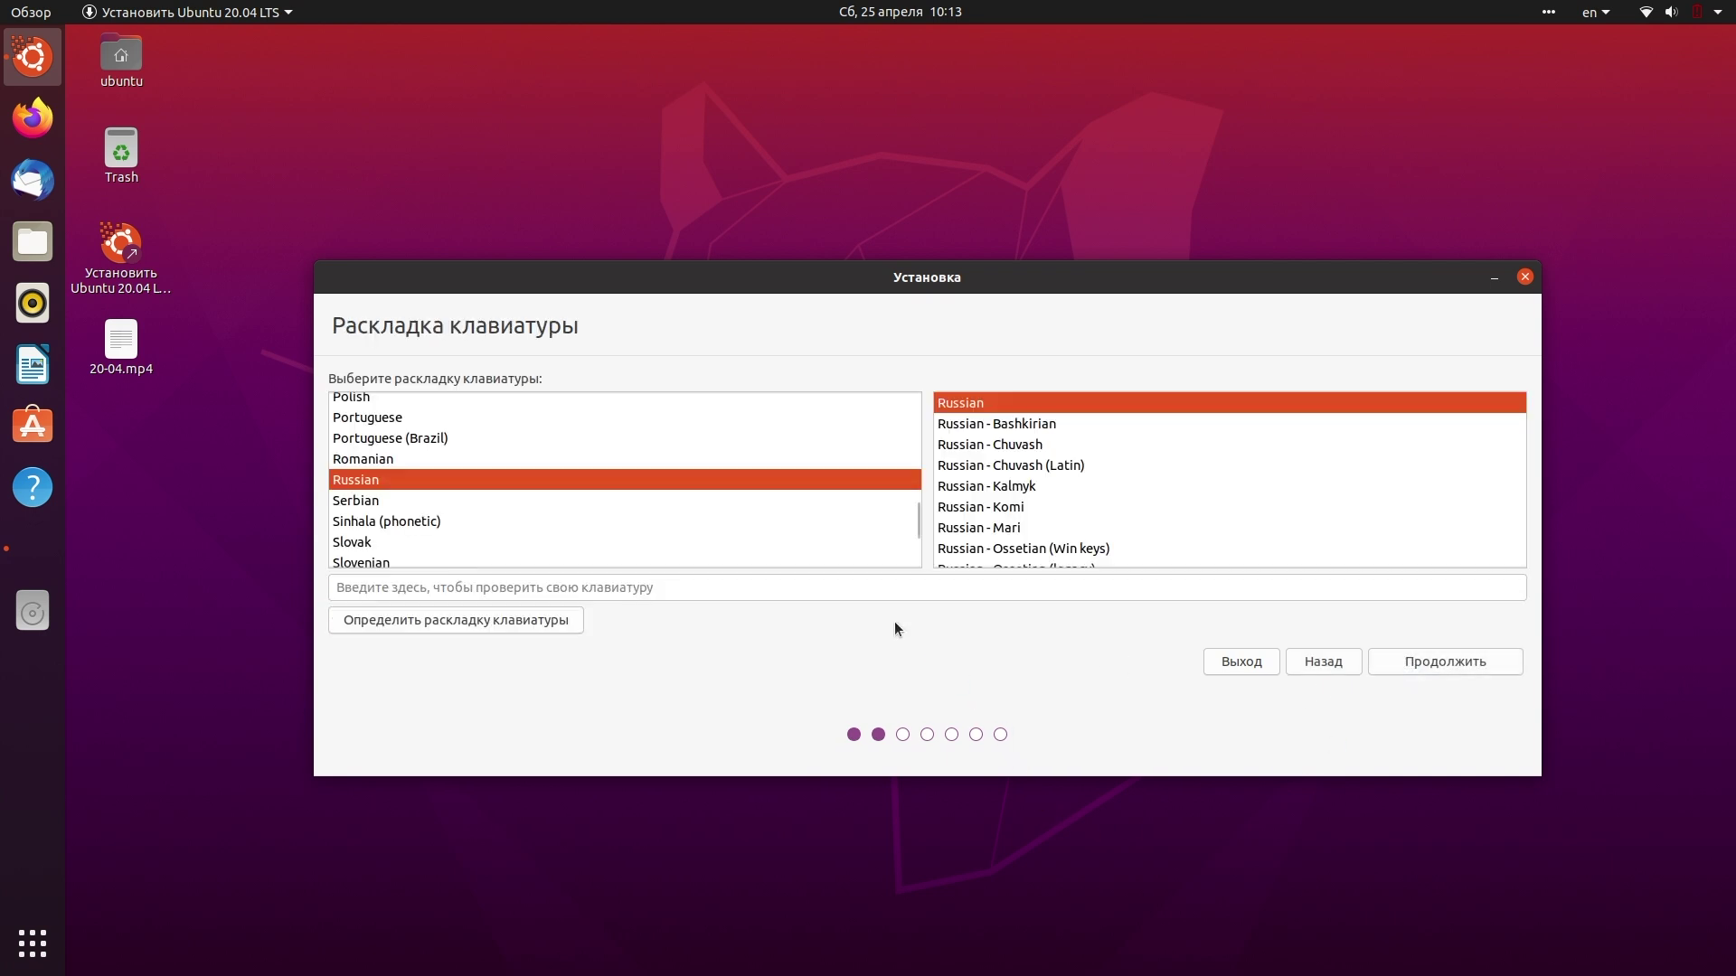
pyautogui.scroll(5, 452, 474)
pyautogui.scroll(20, 452, 470)
pyautogui.scroll(3, 448, 470)
pyautogui.scroll(-3, 447, 470)
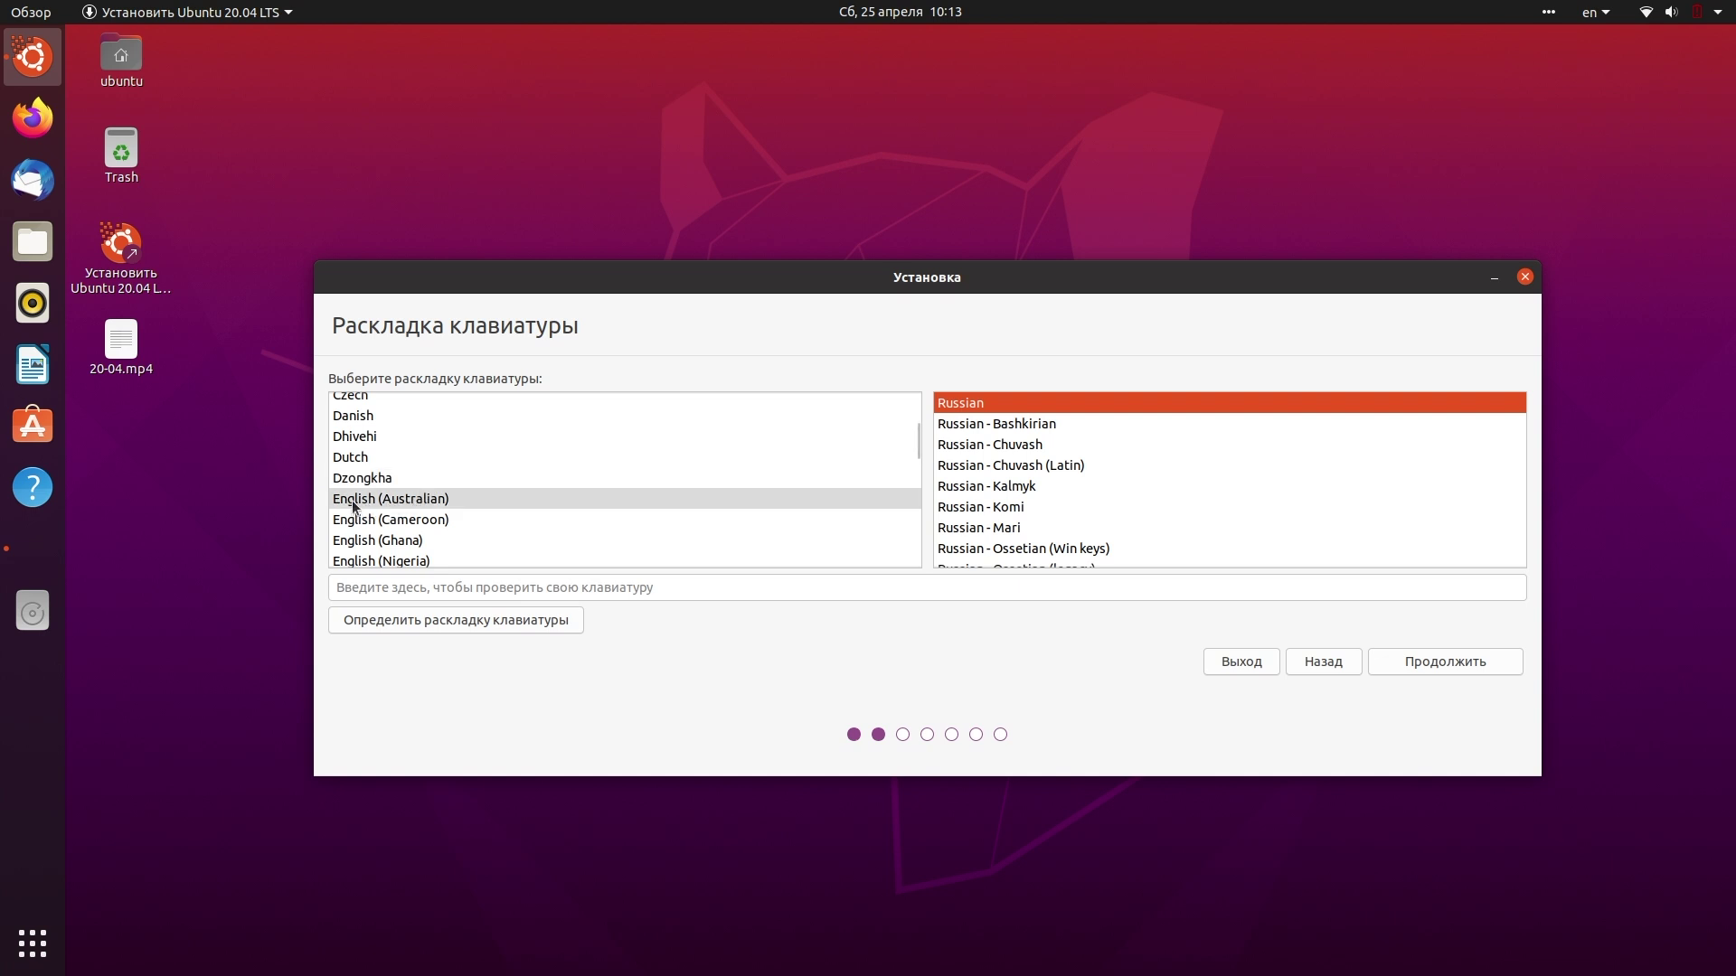
pyautogui.scroll(-1, 366, 517)
pyautogui.scroll(-2, 366, 517)
pyautogui.click(363, 533)
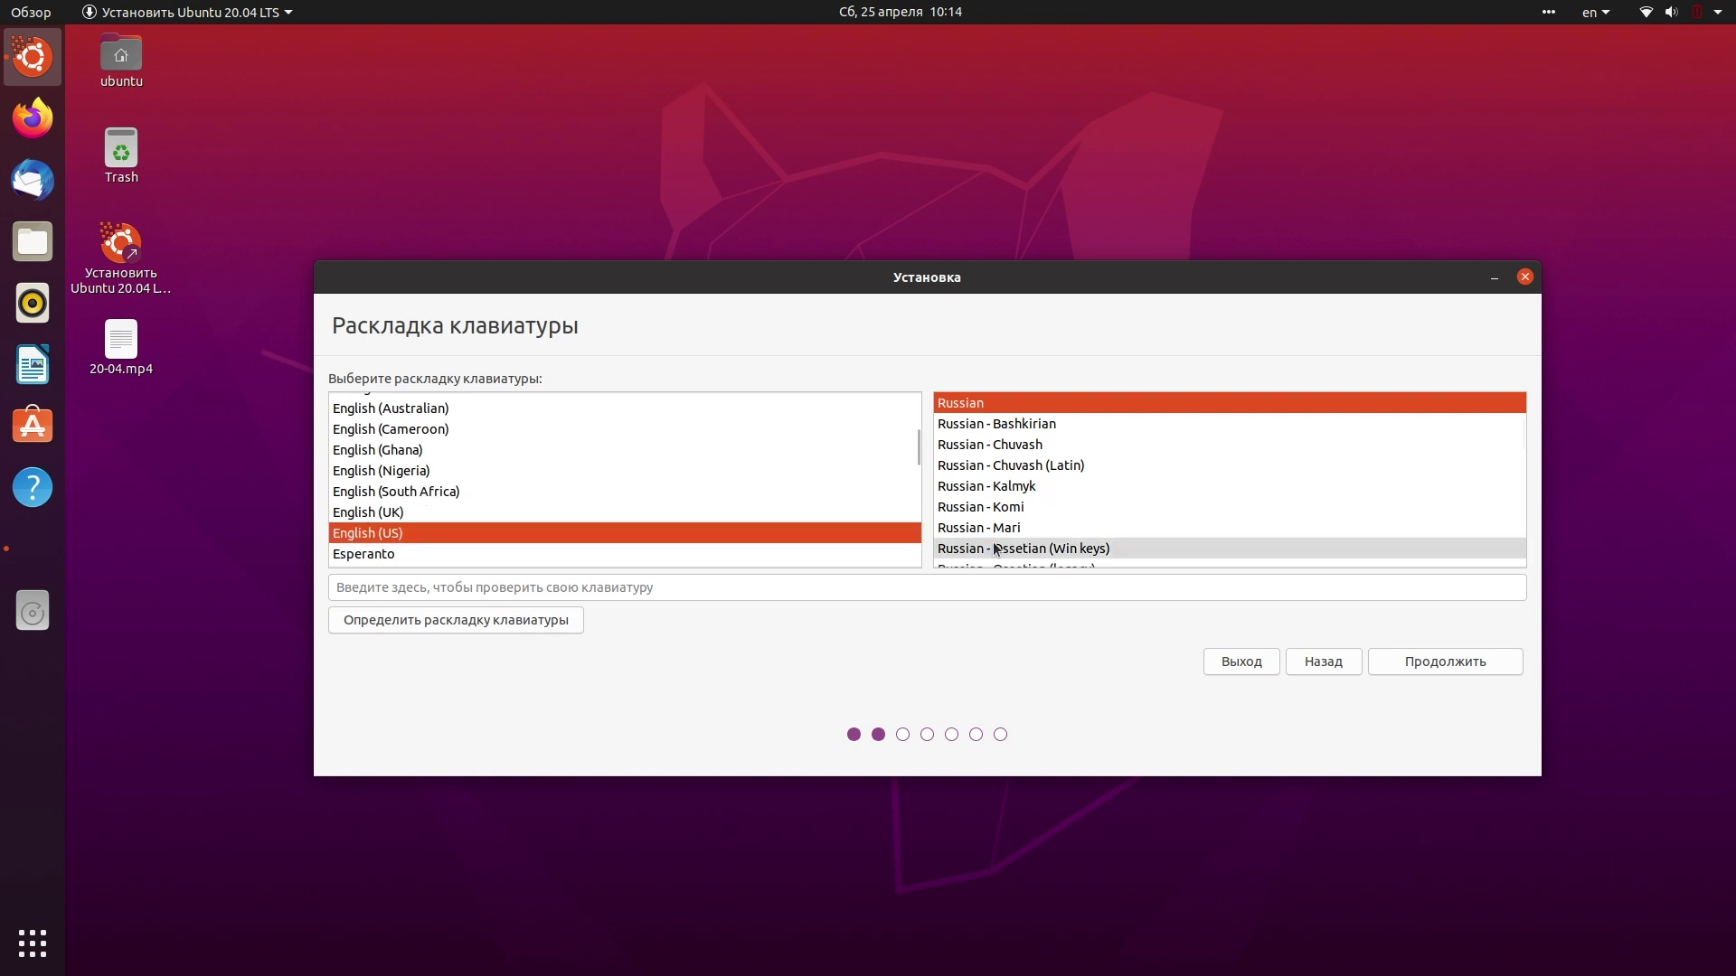
pyautogui.click(1414, 662)
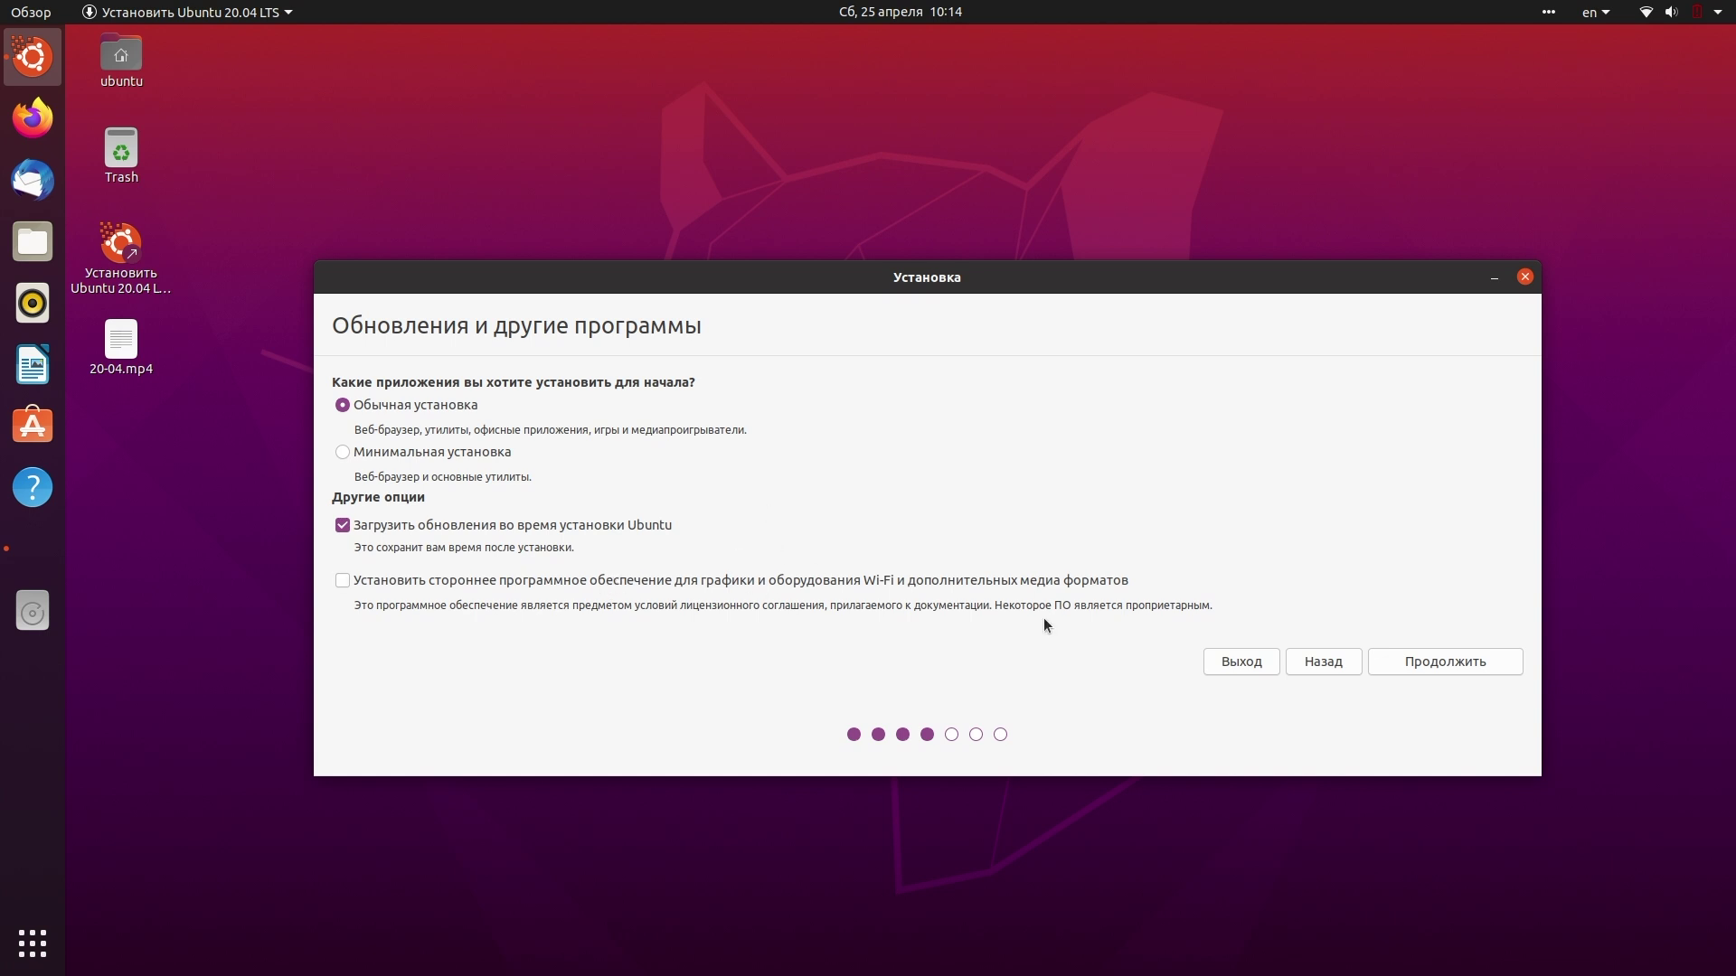
# - Accept the normal installation with updates downloaded during setup, and agree to unmount the partitions on /dev/sda
pyautogui.click(1456, 669)
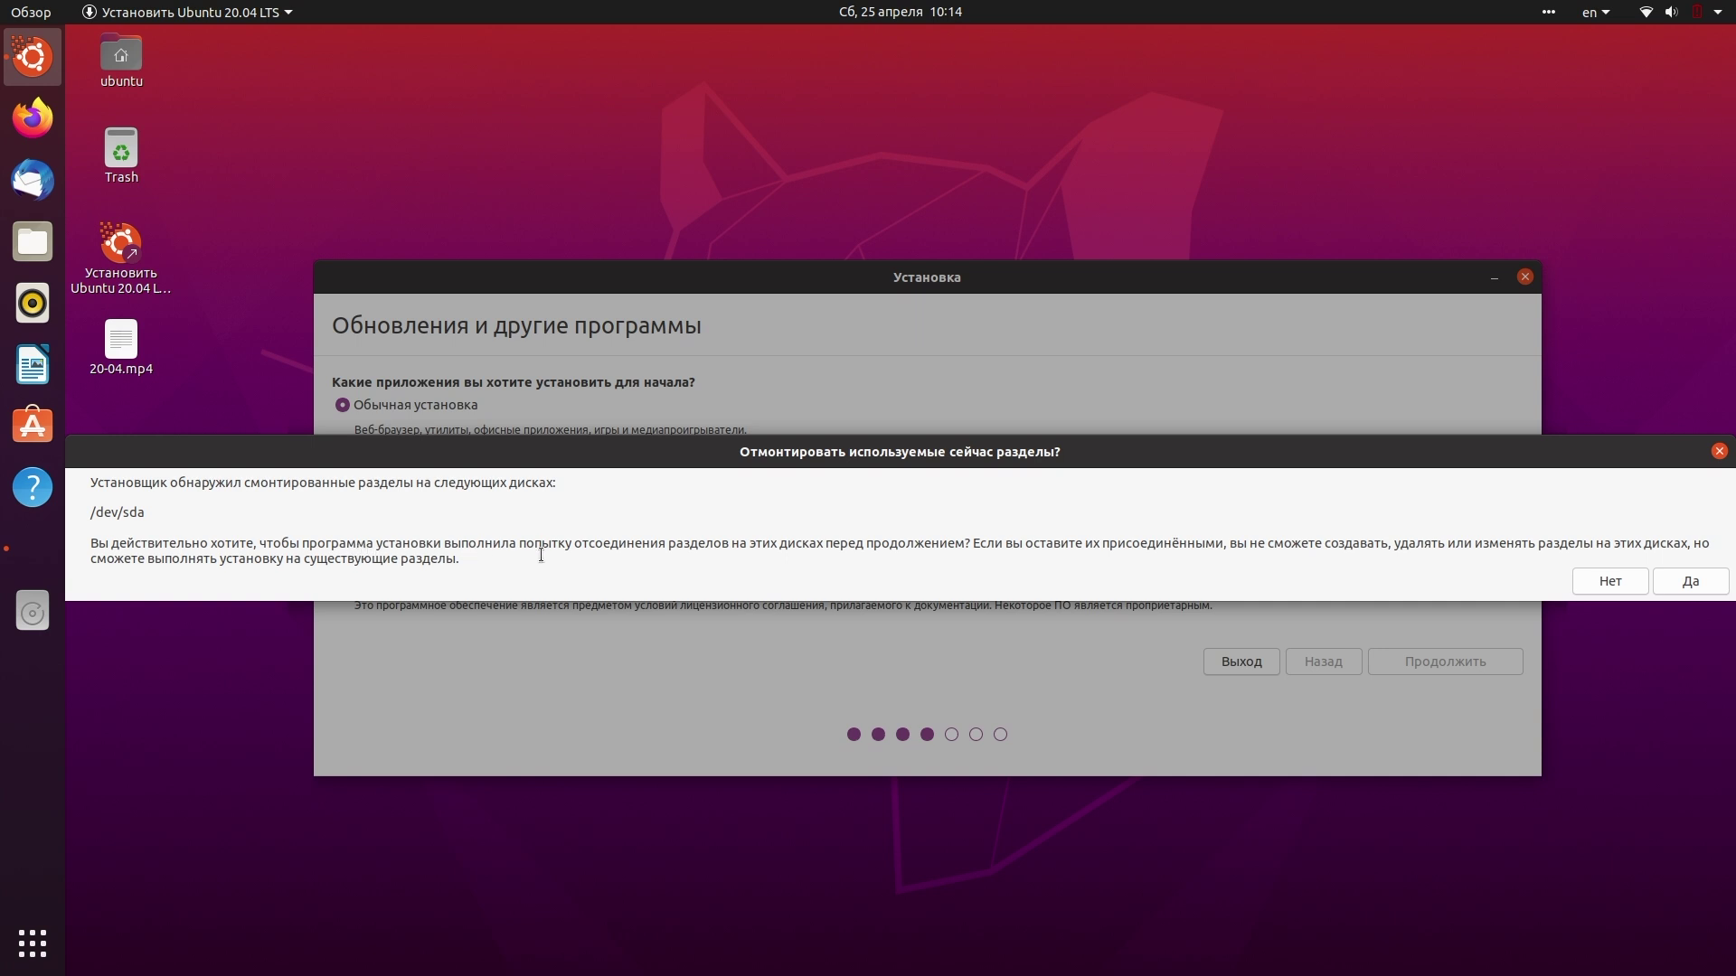
pyautogui.click(1690, 582)
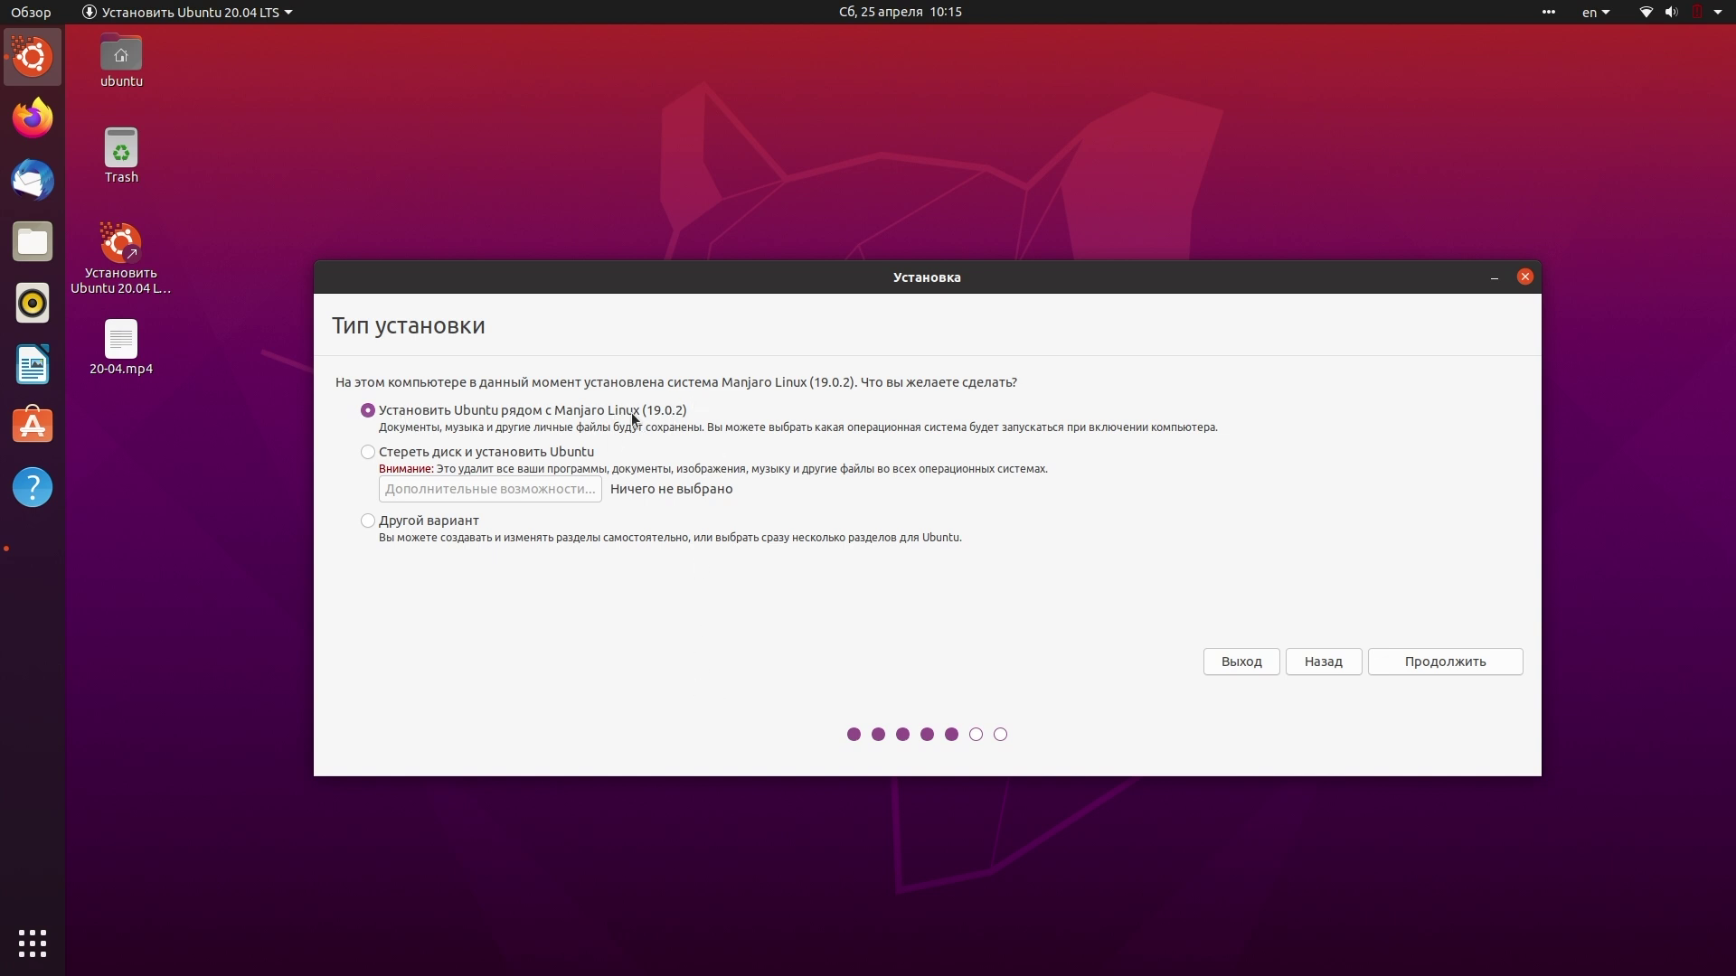
# - Choose the manual installation type "Другой вариант" and set /dev/sda ATA TOSHIBA DT01ACA1 (1.0 TB) as the boot loader device
pyautogui.click(367, 521)
pyautogui.click(368, 410)
pyautogui.click(369, 522)
pyautogui.click(1436, 663)
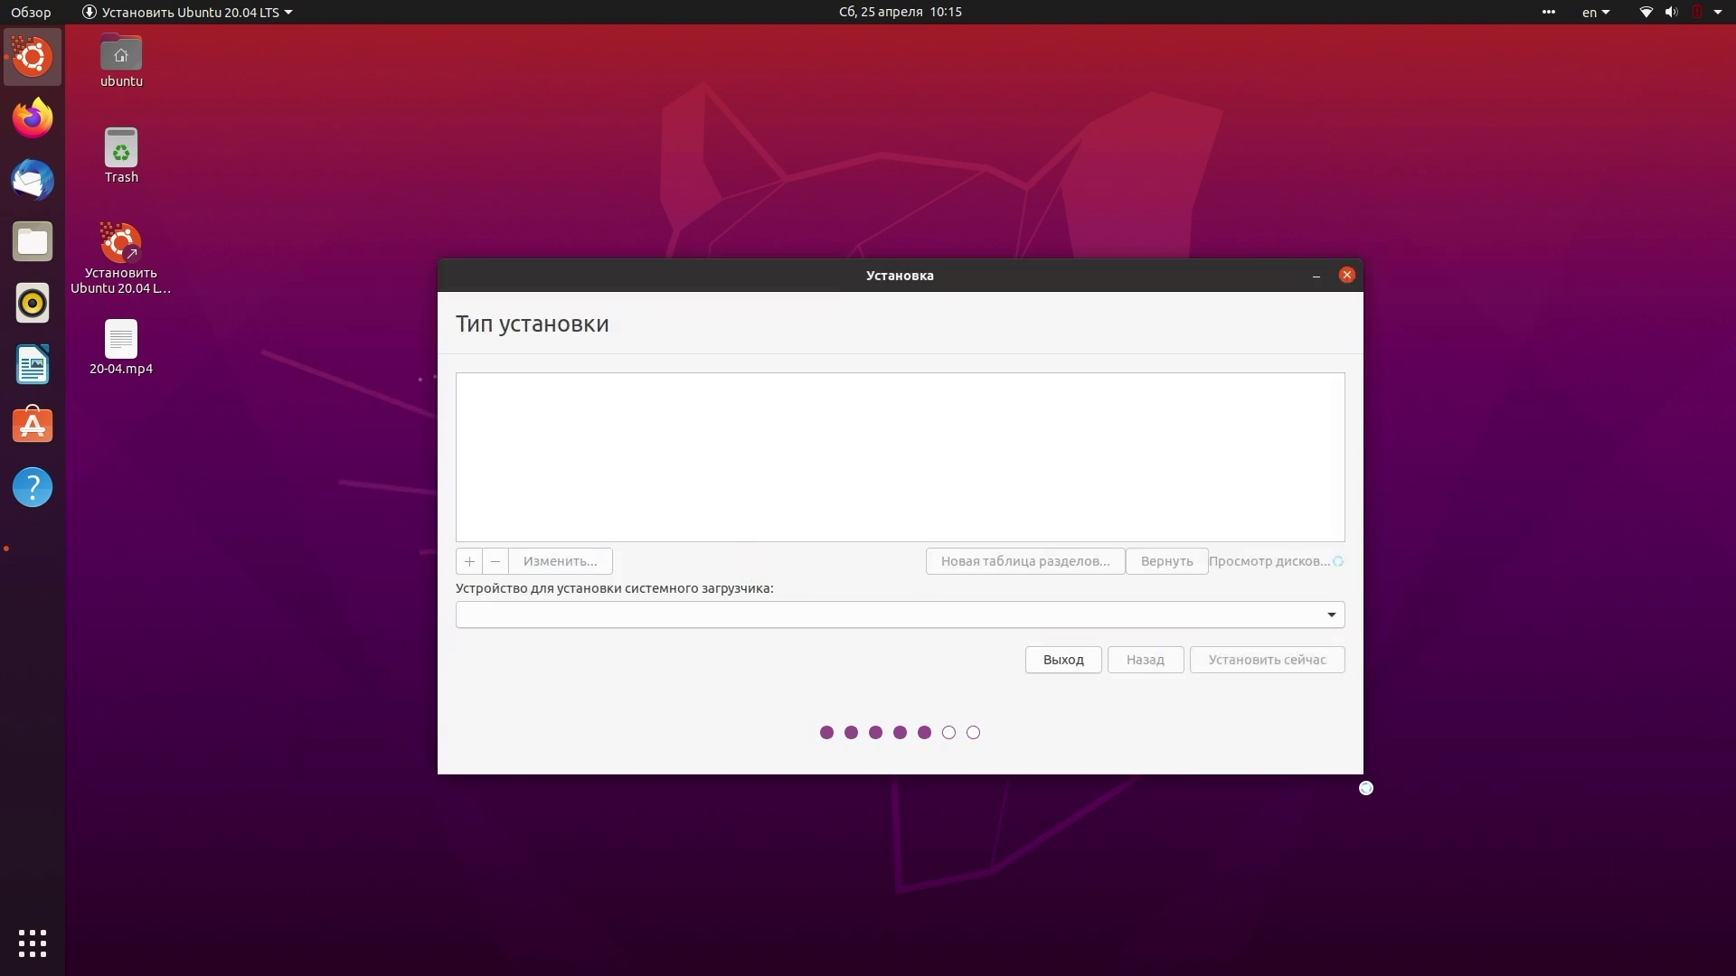
pyautogui.click(603, 615)
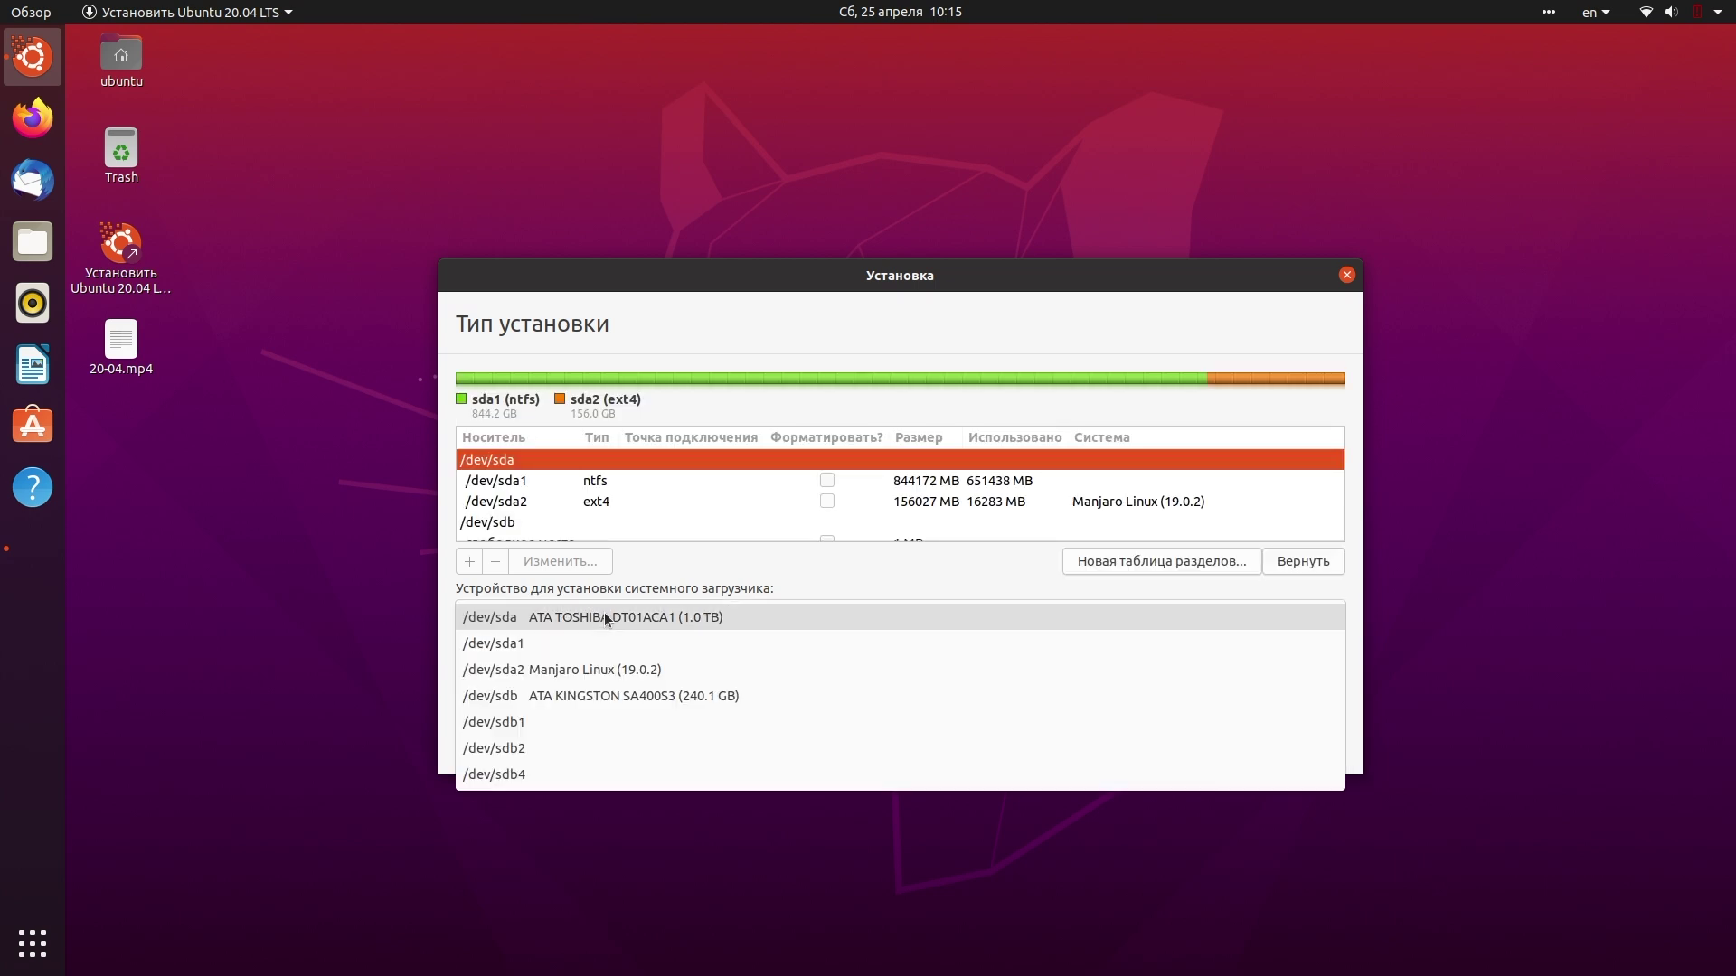
pyautogui.click(607, 616)
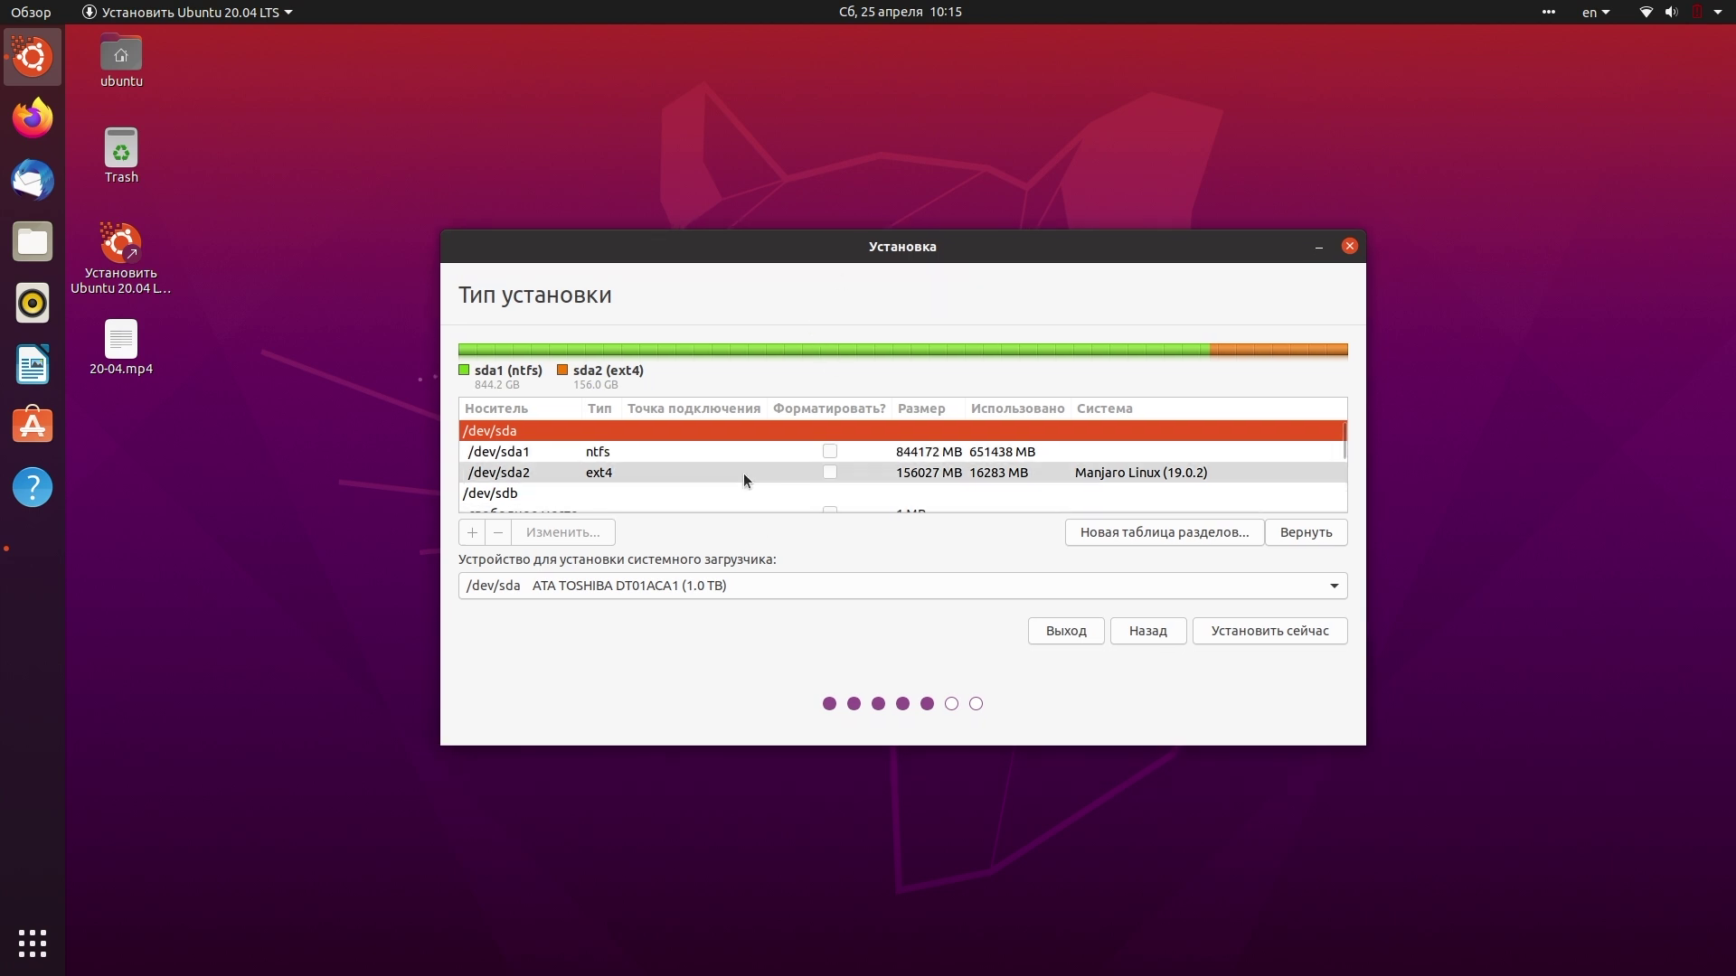
# - Open the /dev/sda2 partition holding Manjaro Linux for editing and use it as an Ext4 journaling file system
pyautogui.scroll(-1, 743, 473)
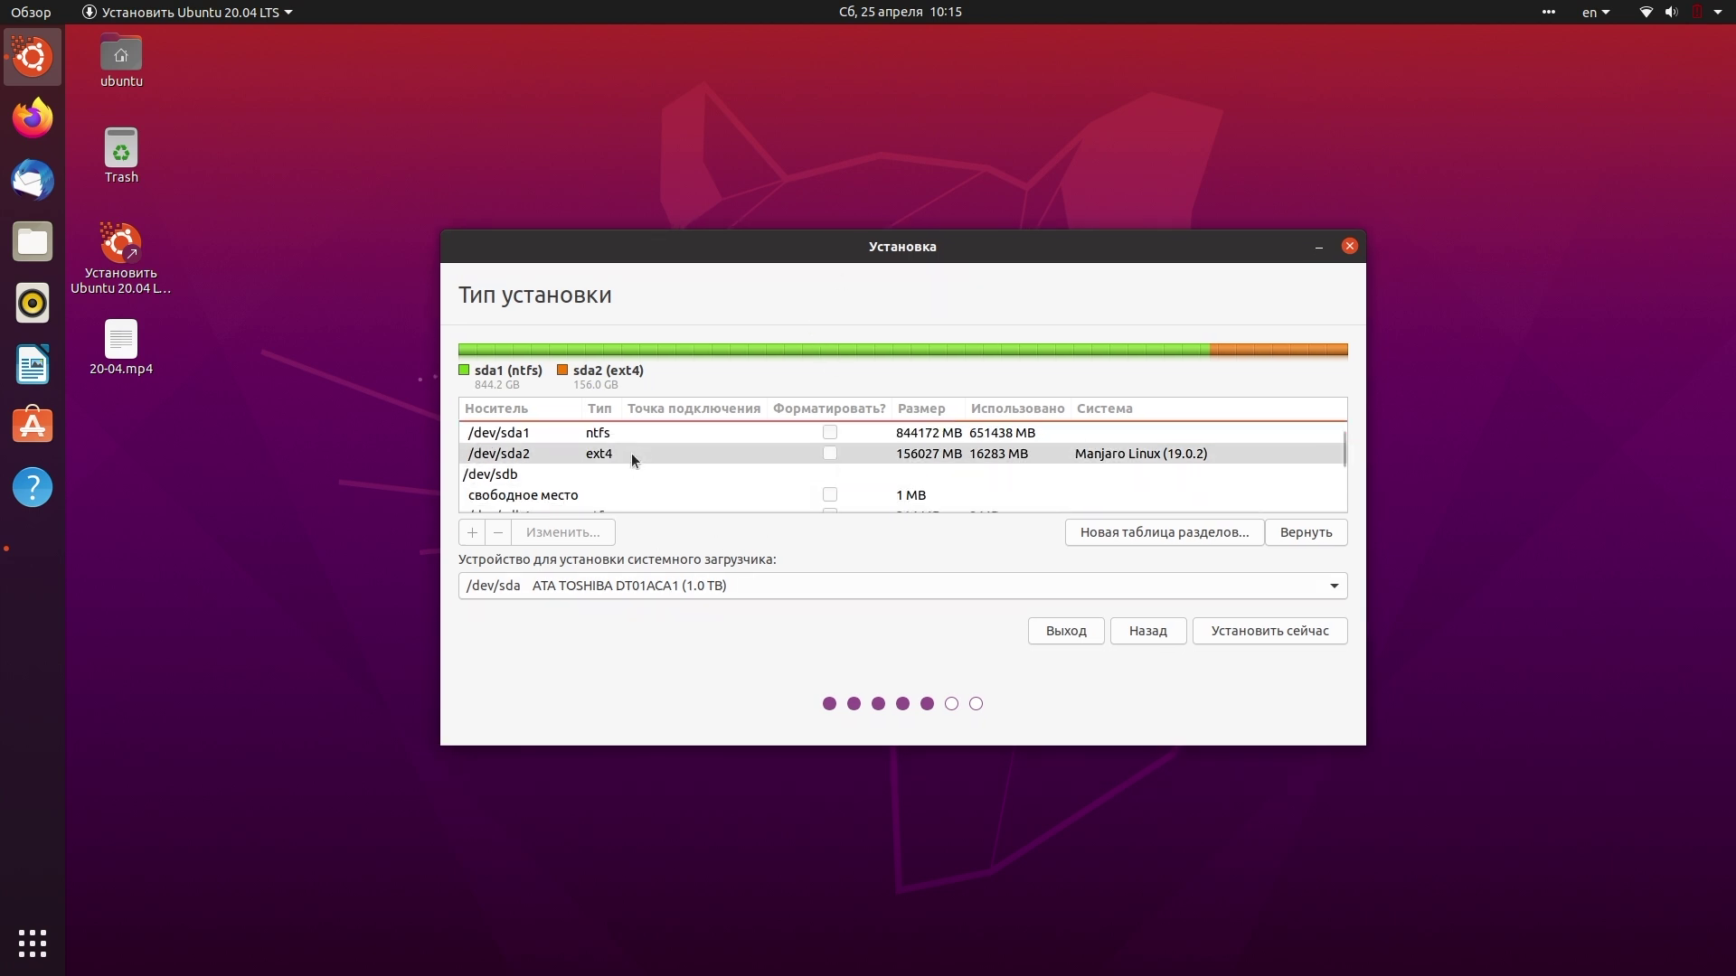
pyautogui.click(746, 455)
pyautogui.scroll(1, 633, 474)
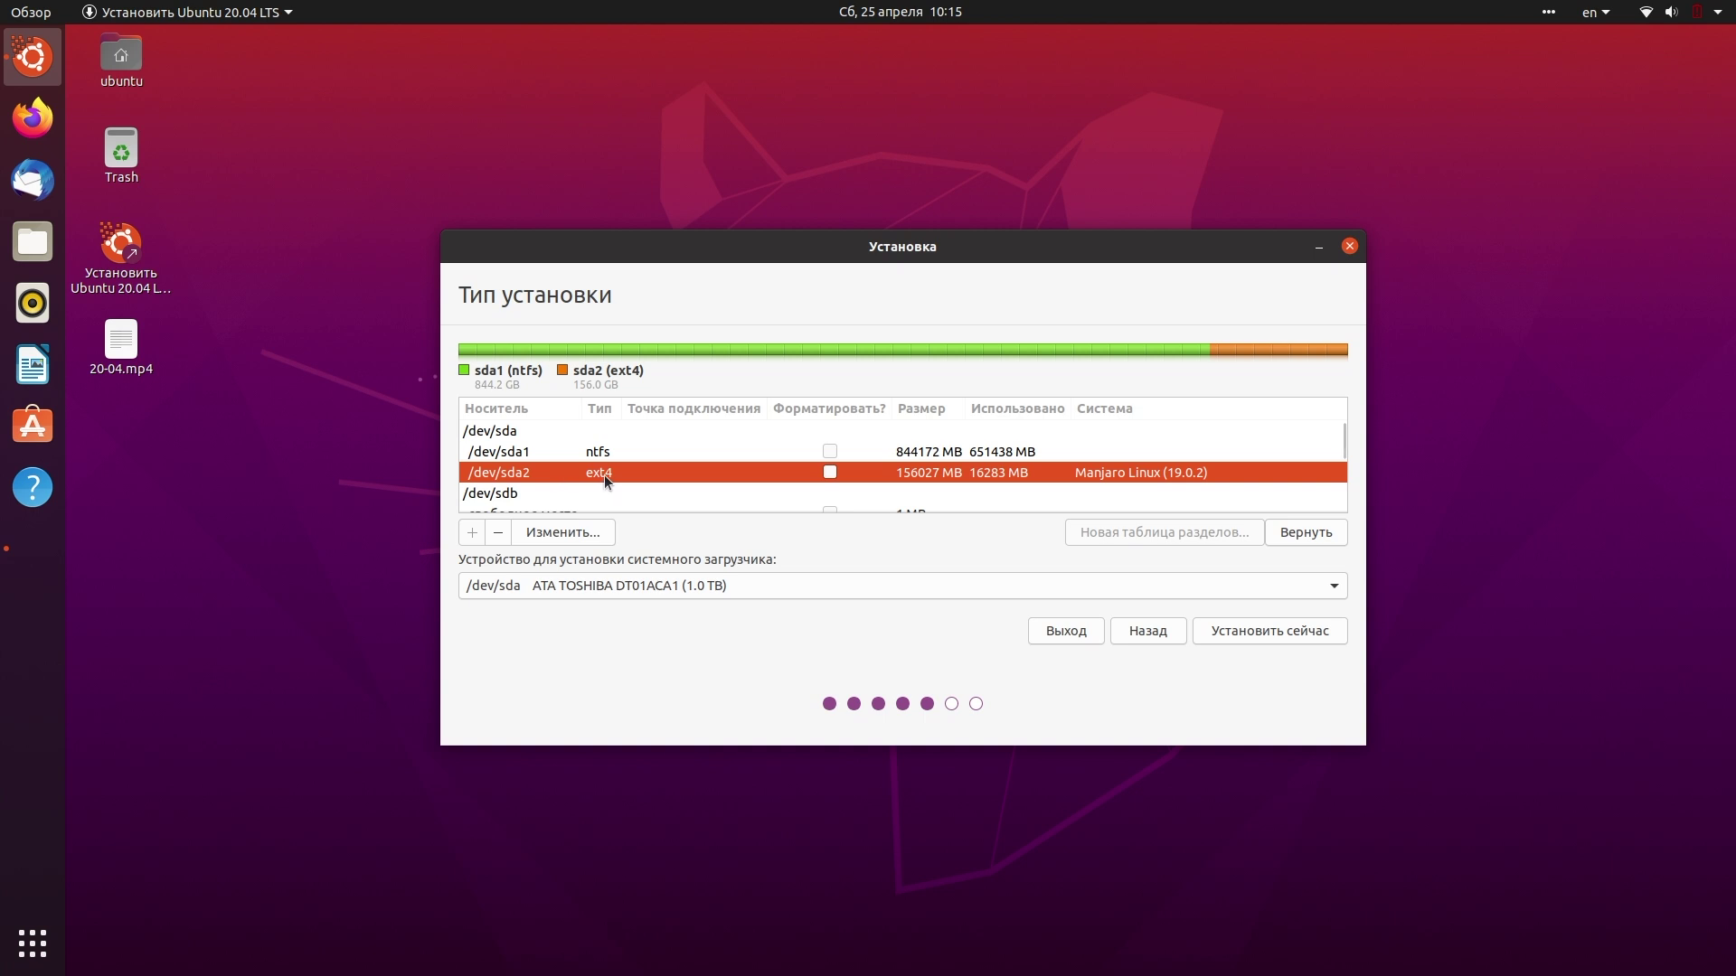
pyautogui.scroll(-5, 685, 464)
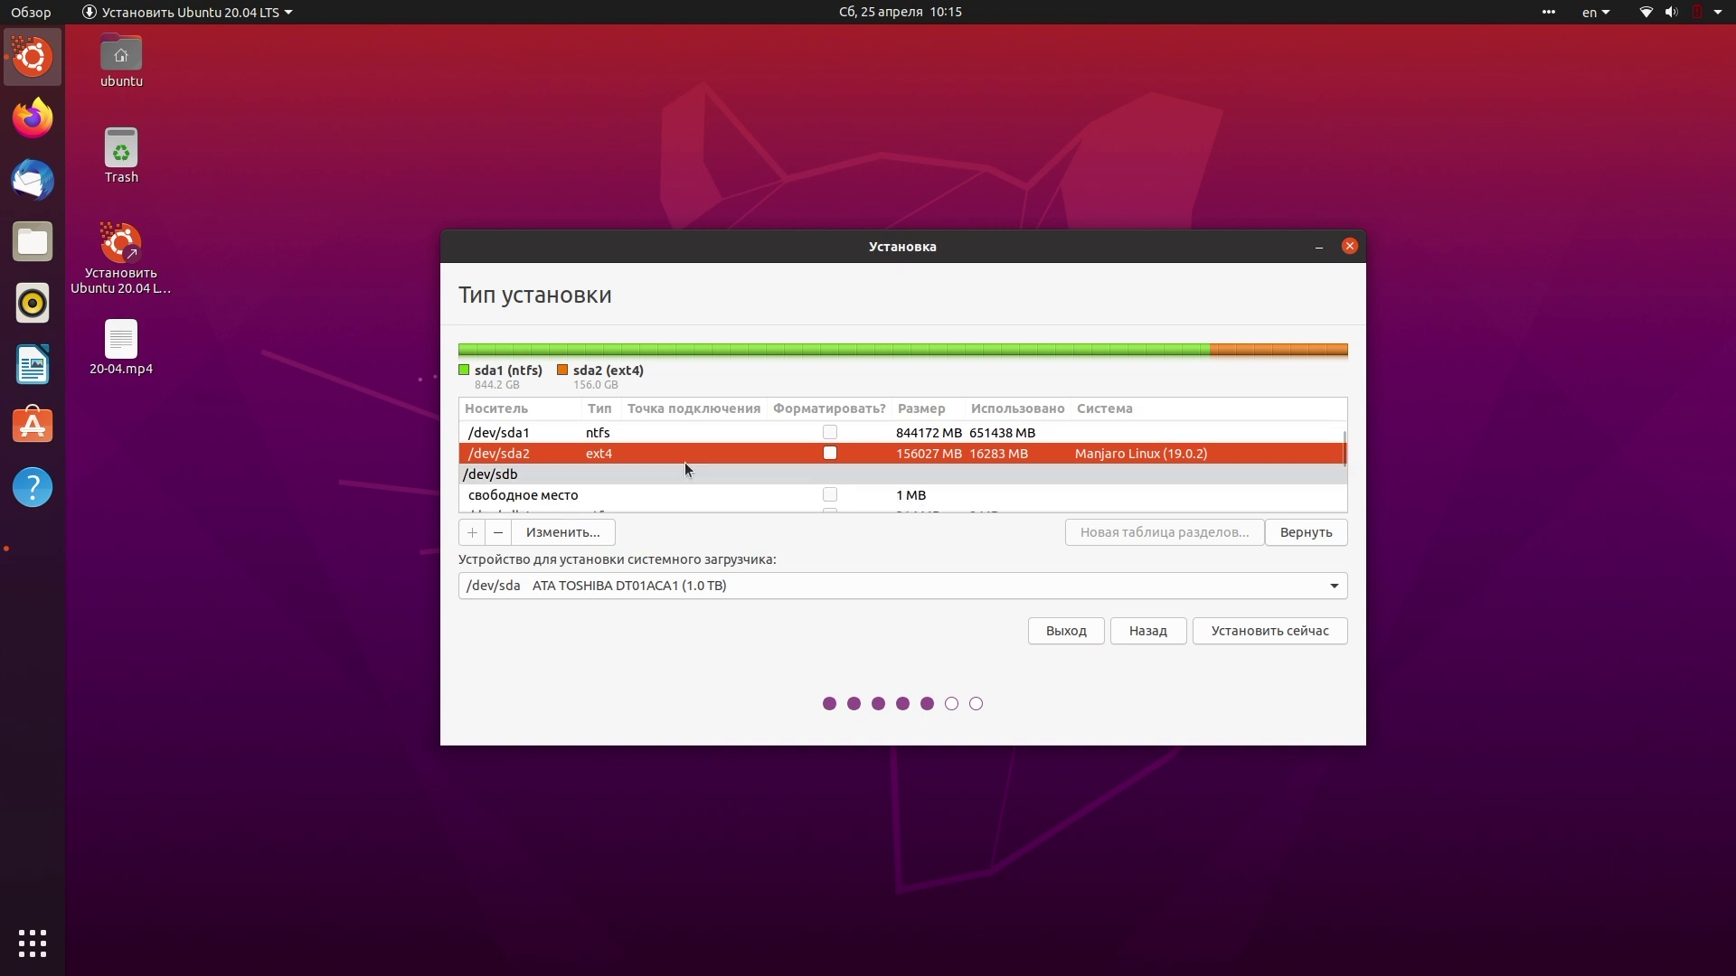
pyautogui.scroll(5, 685, 463)
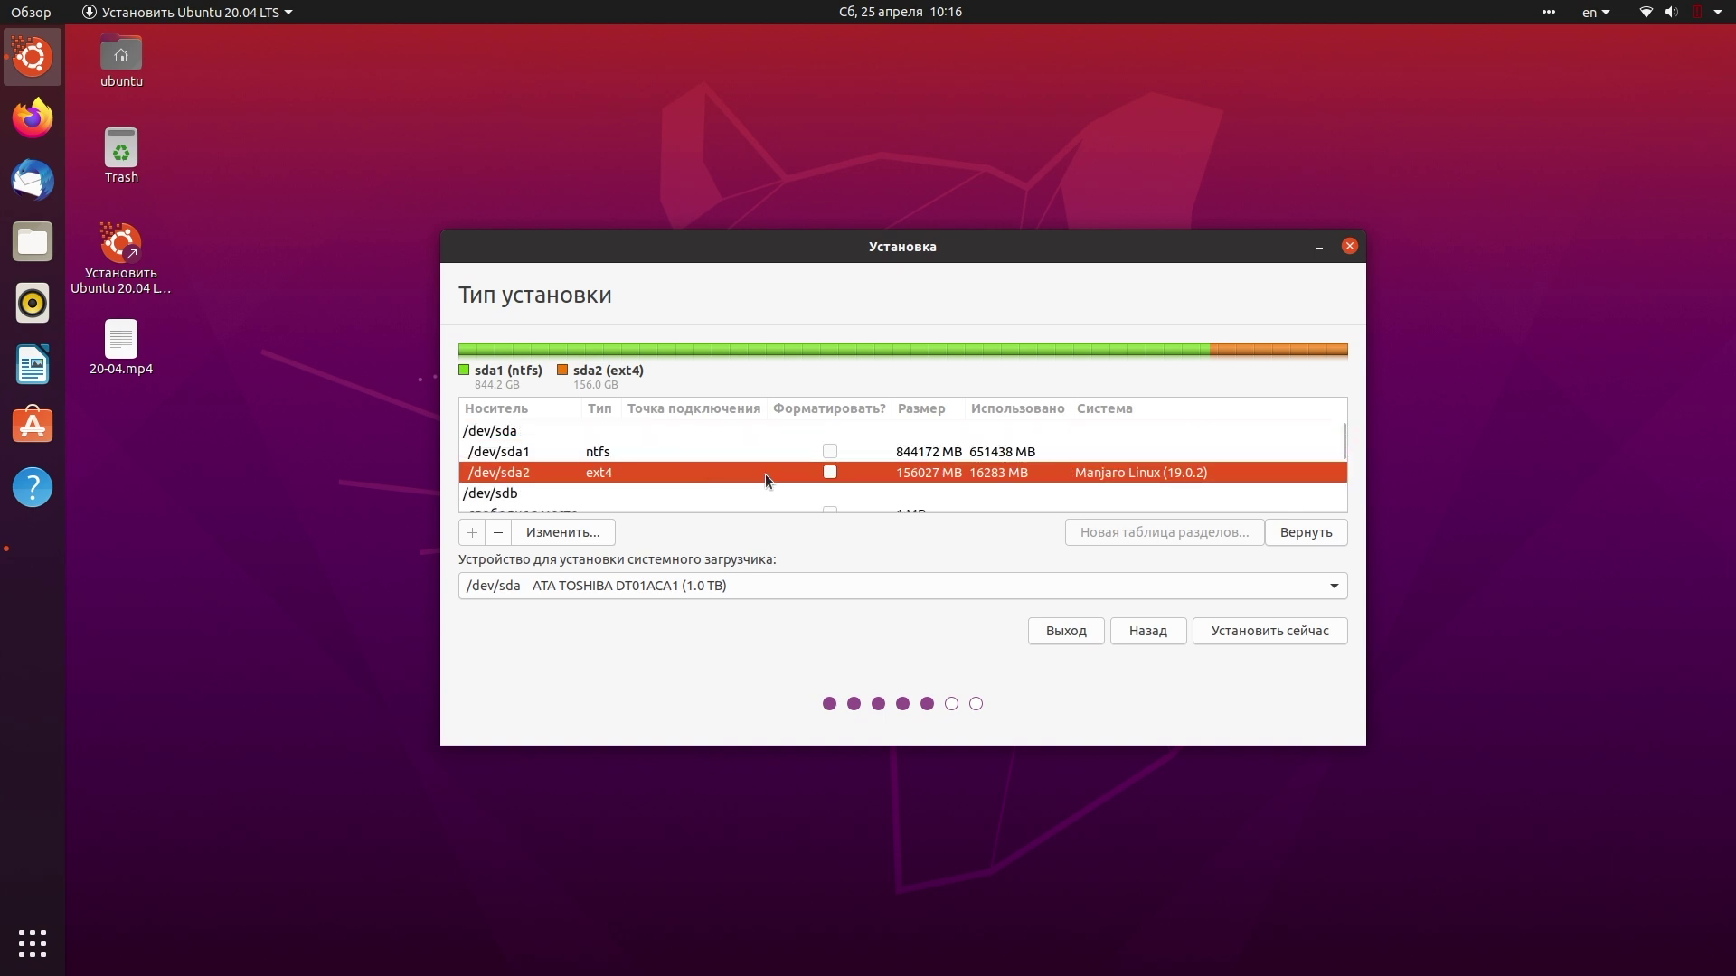
pyautogui.doubleClick(765, 473)
pyautogui.click(1072, 508)
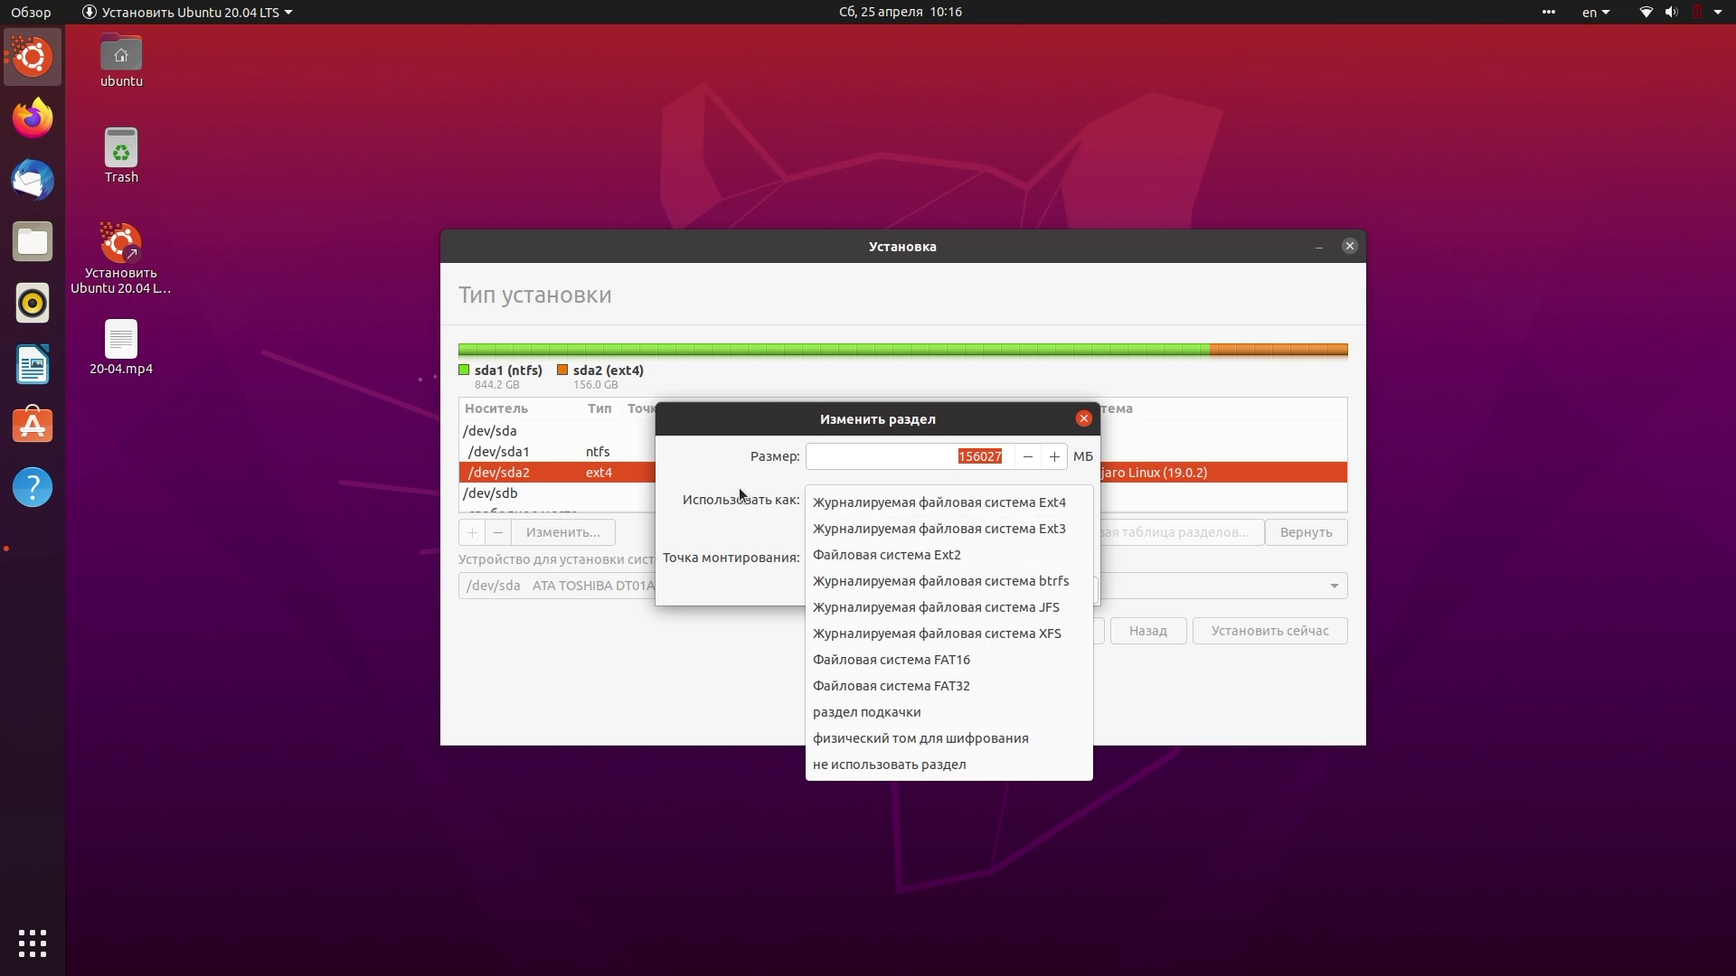
pyautogui.click(754, 513)
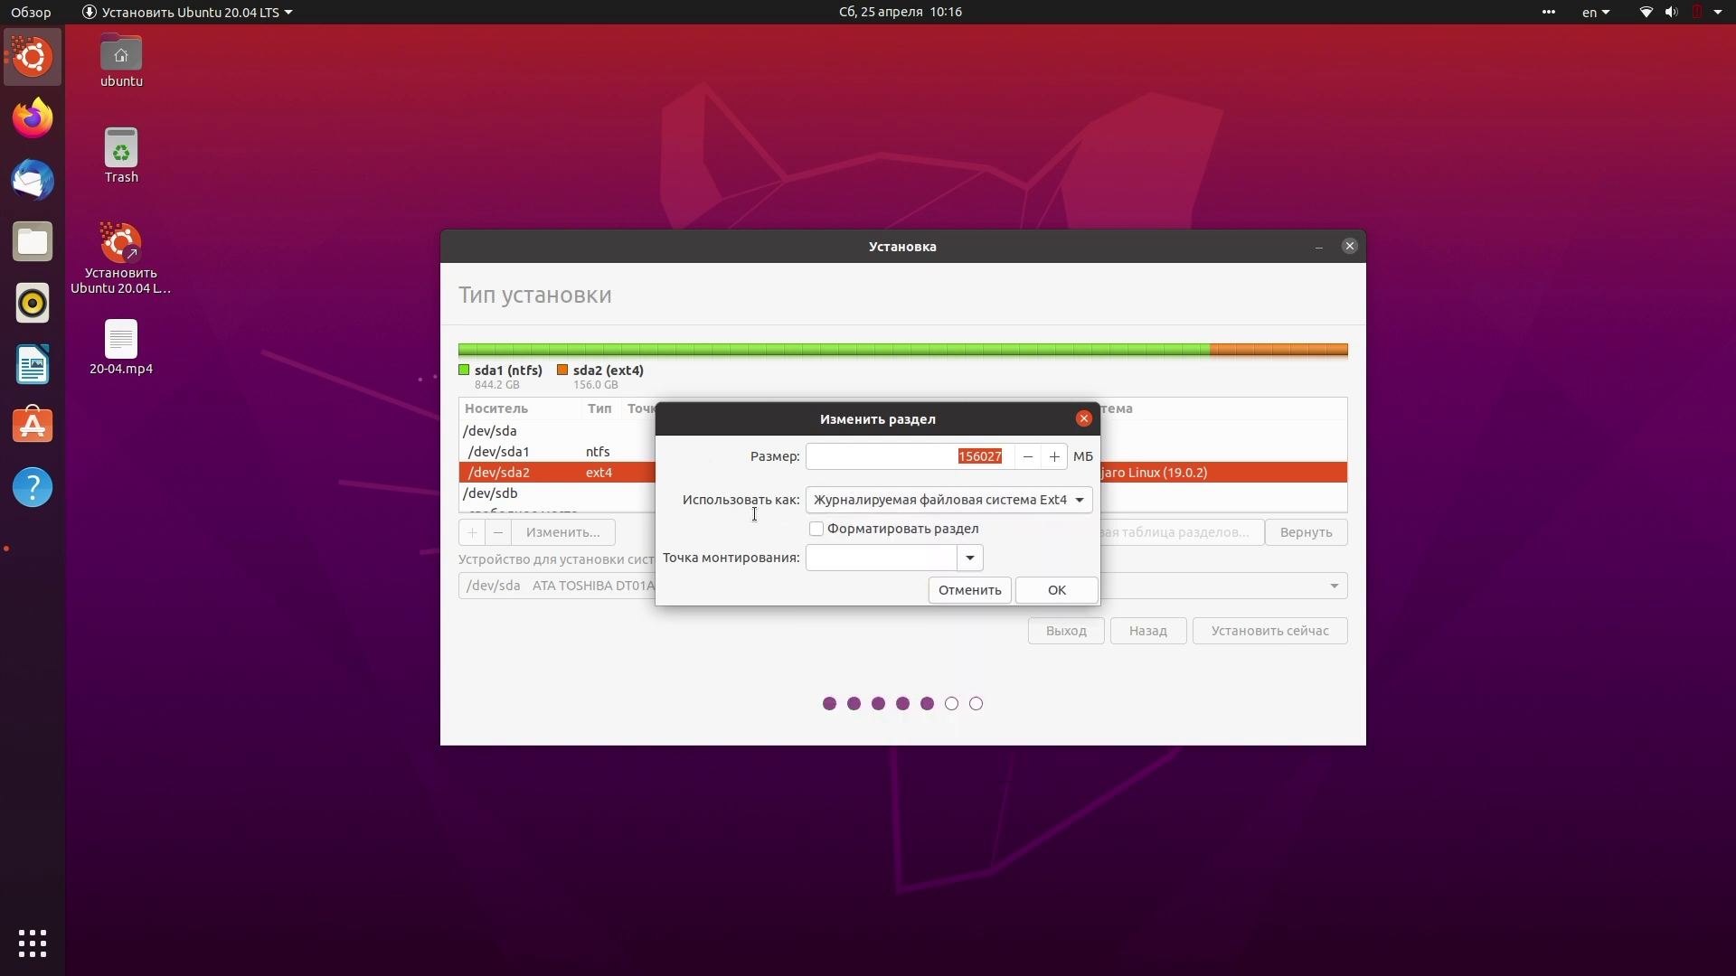
# - Set the partition's mount point to / with formatting enabled, and agree to write the changes to disk
pyautogui.click(967, 559)
pyautogui.click(887, 591)
pyautogui.click(972, 557)
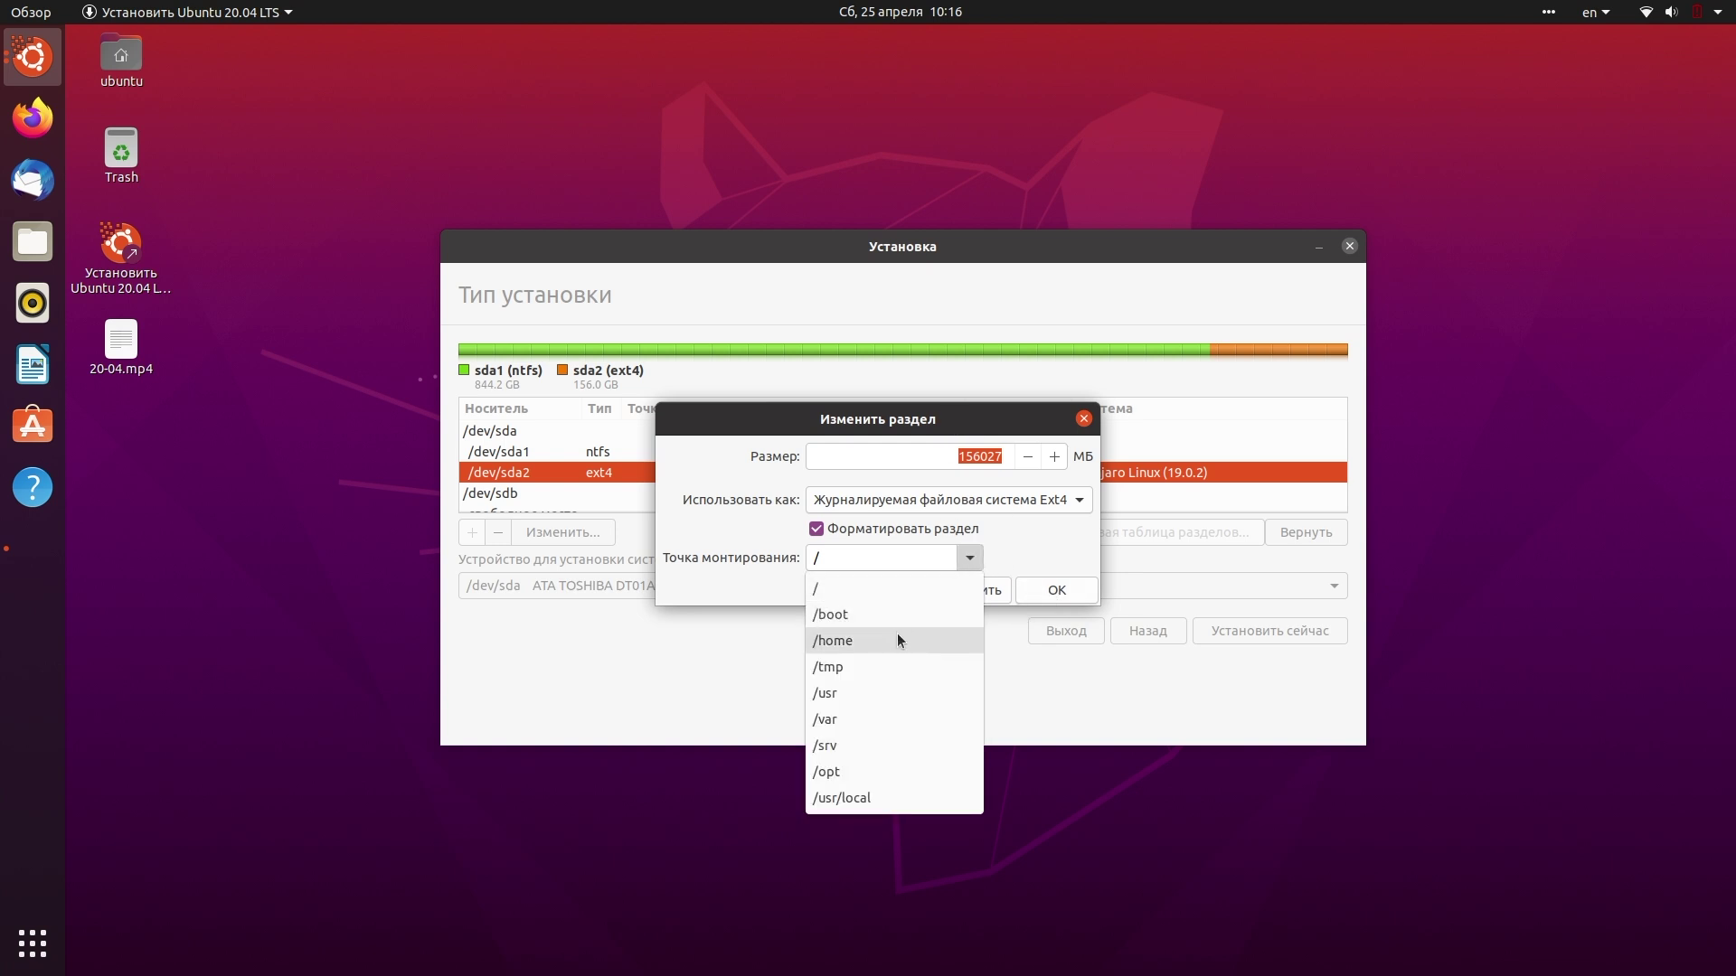
pyautogui.click(1038, 555)
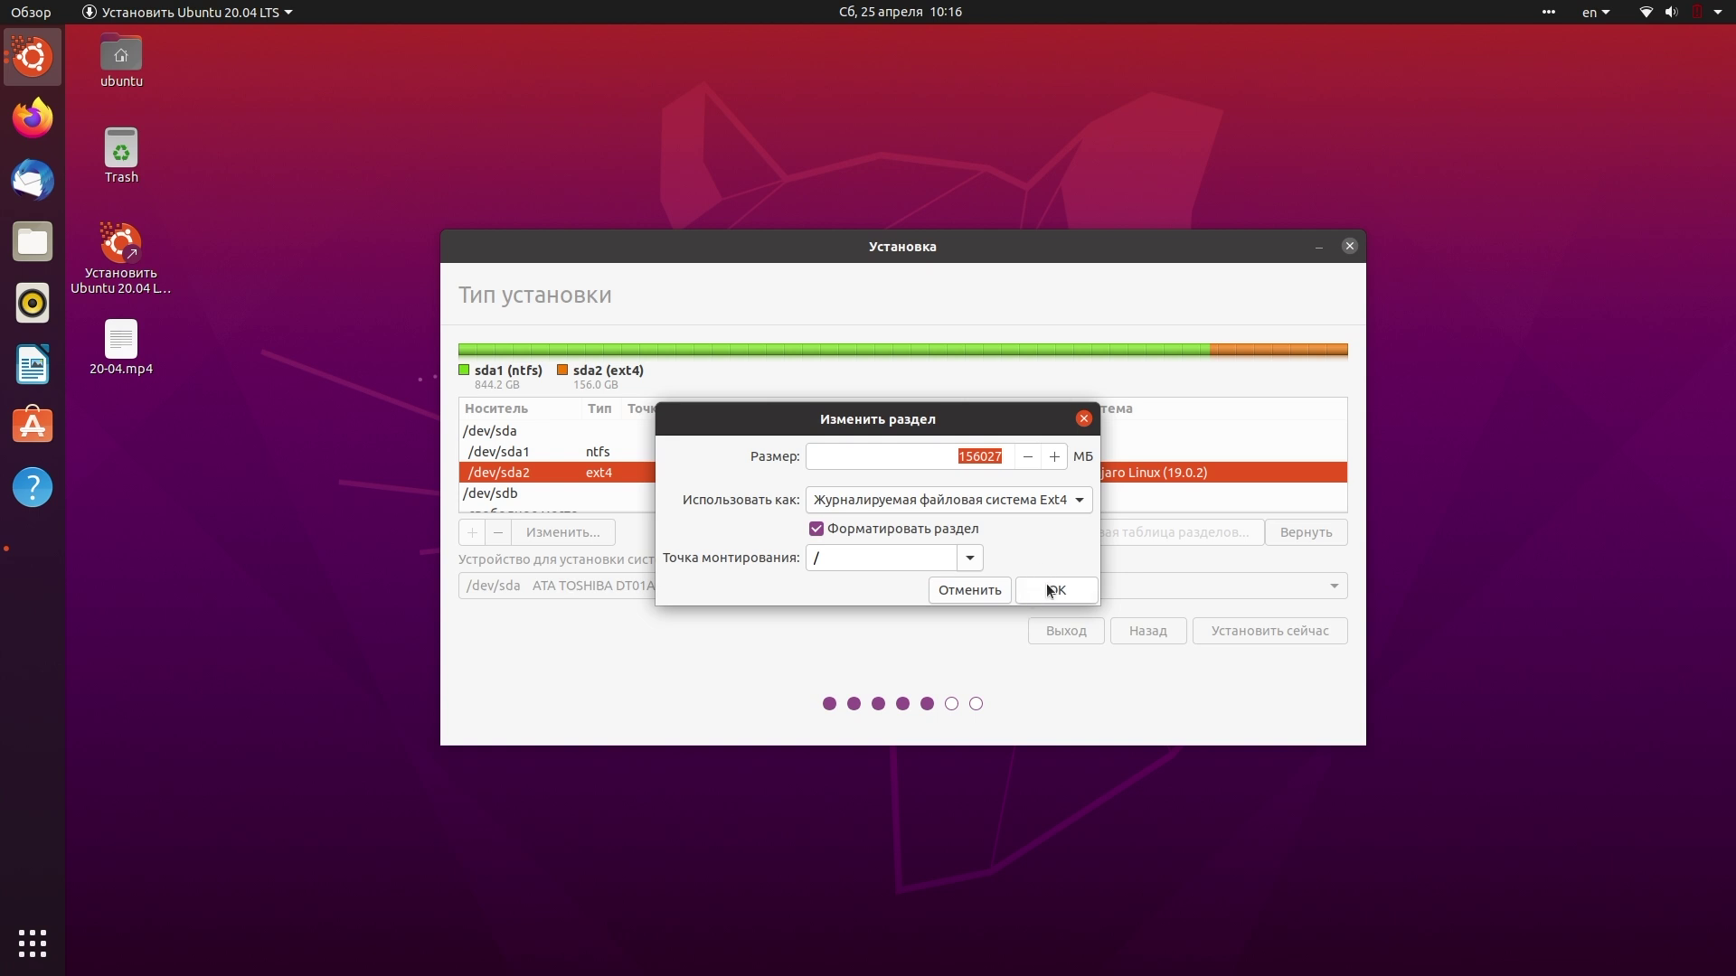
pyautogui.click(1059, 588)
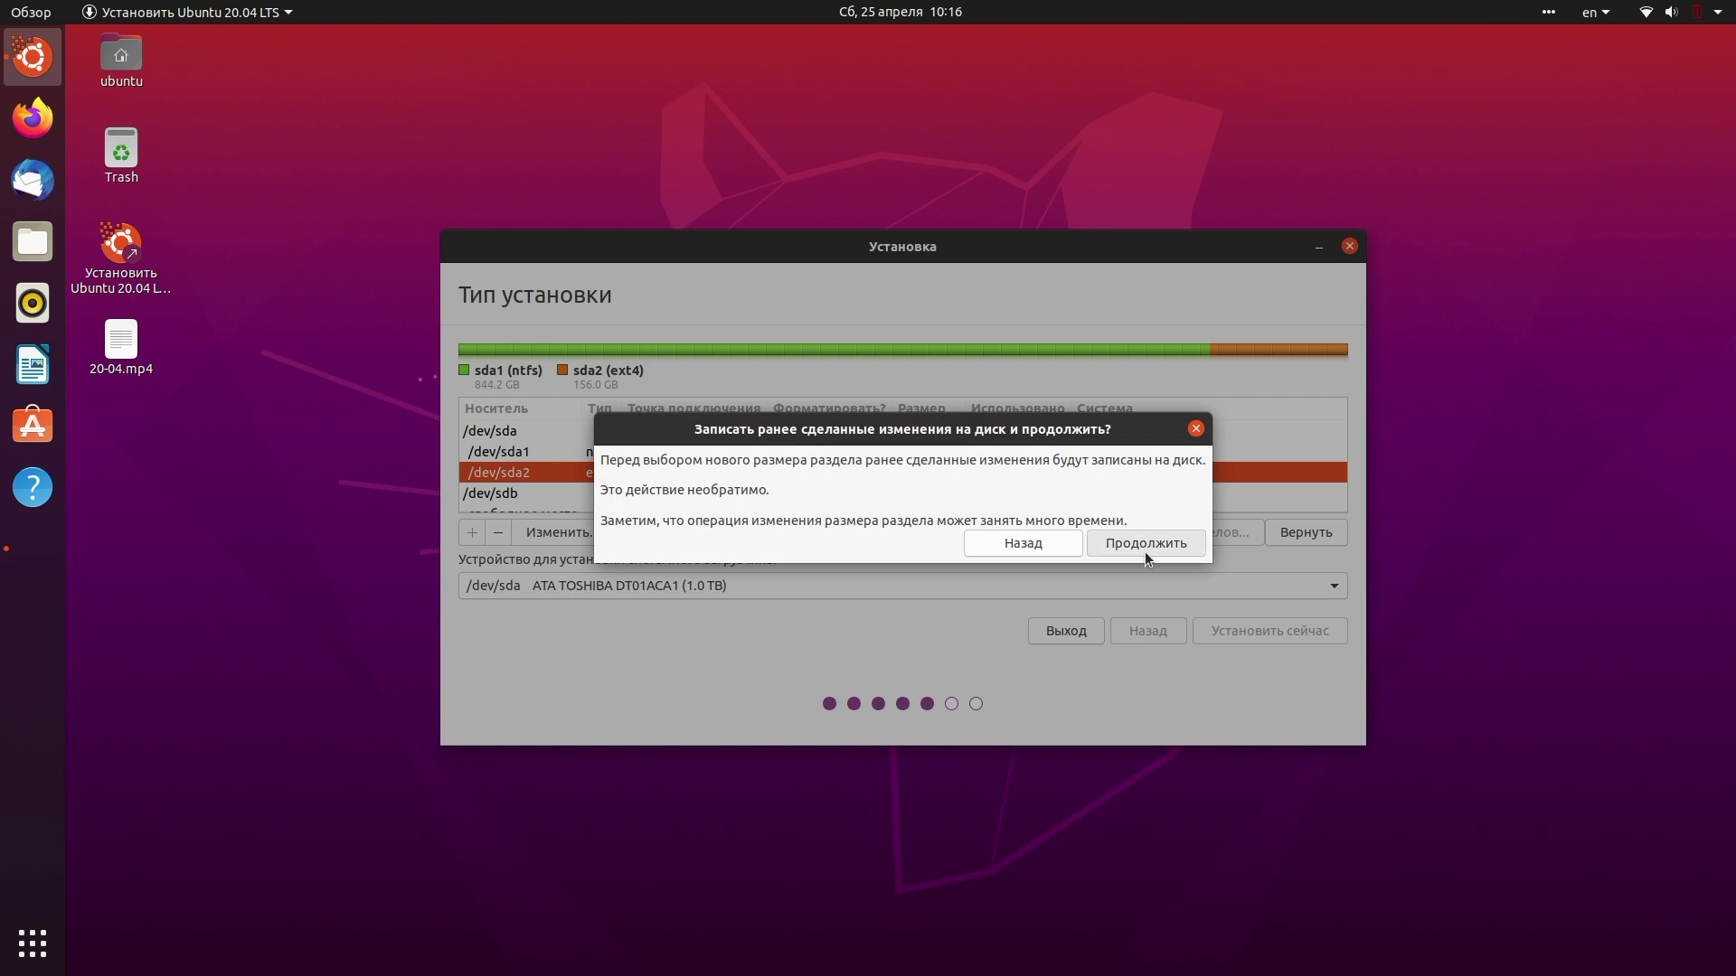
pyautogui.click(1143, 546)
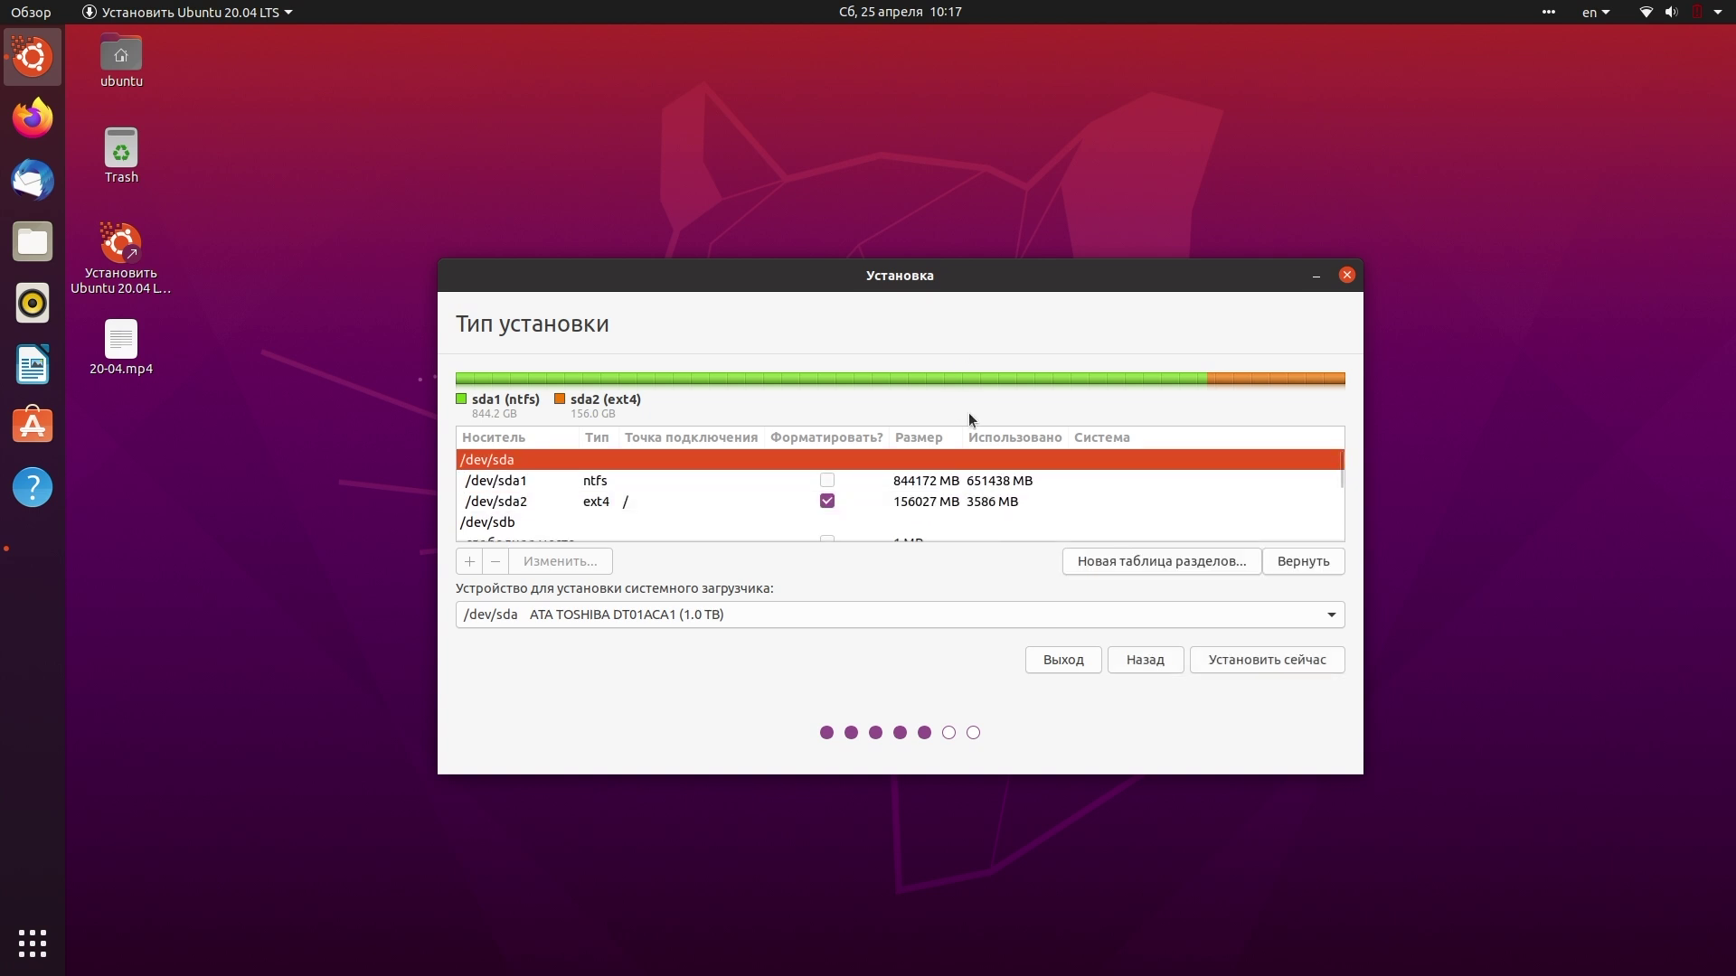
# - Start the installation with this partition layout and accept Zaporozhye as the location
pyautogui.click(1252, 666)
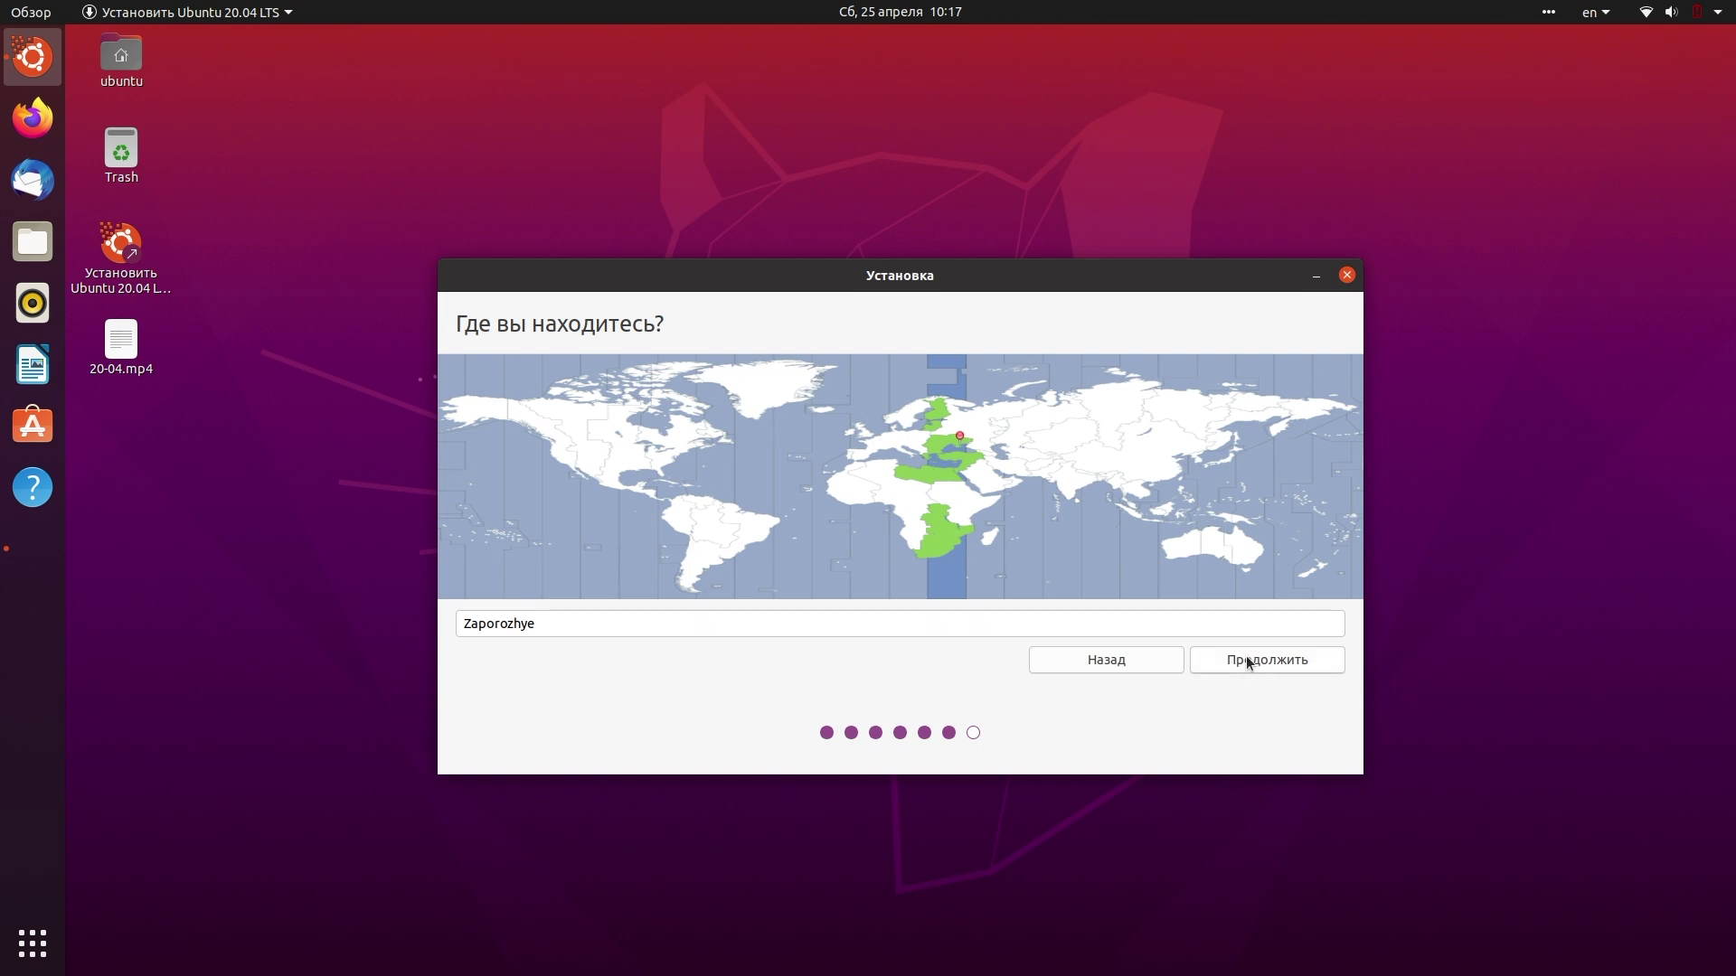
pyautogui.click(1248, 661)
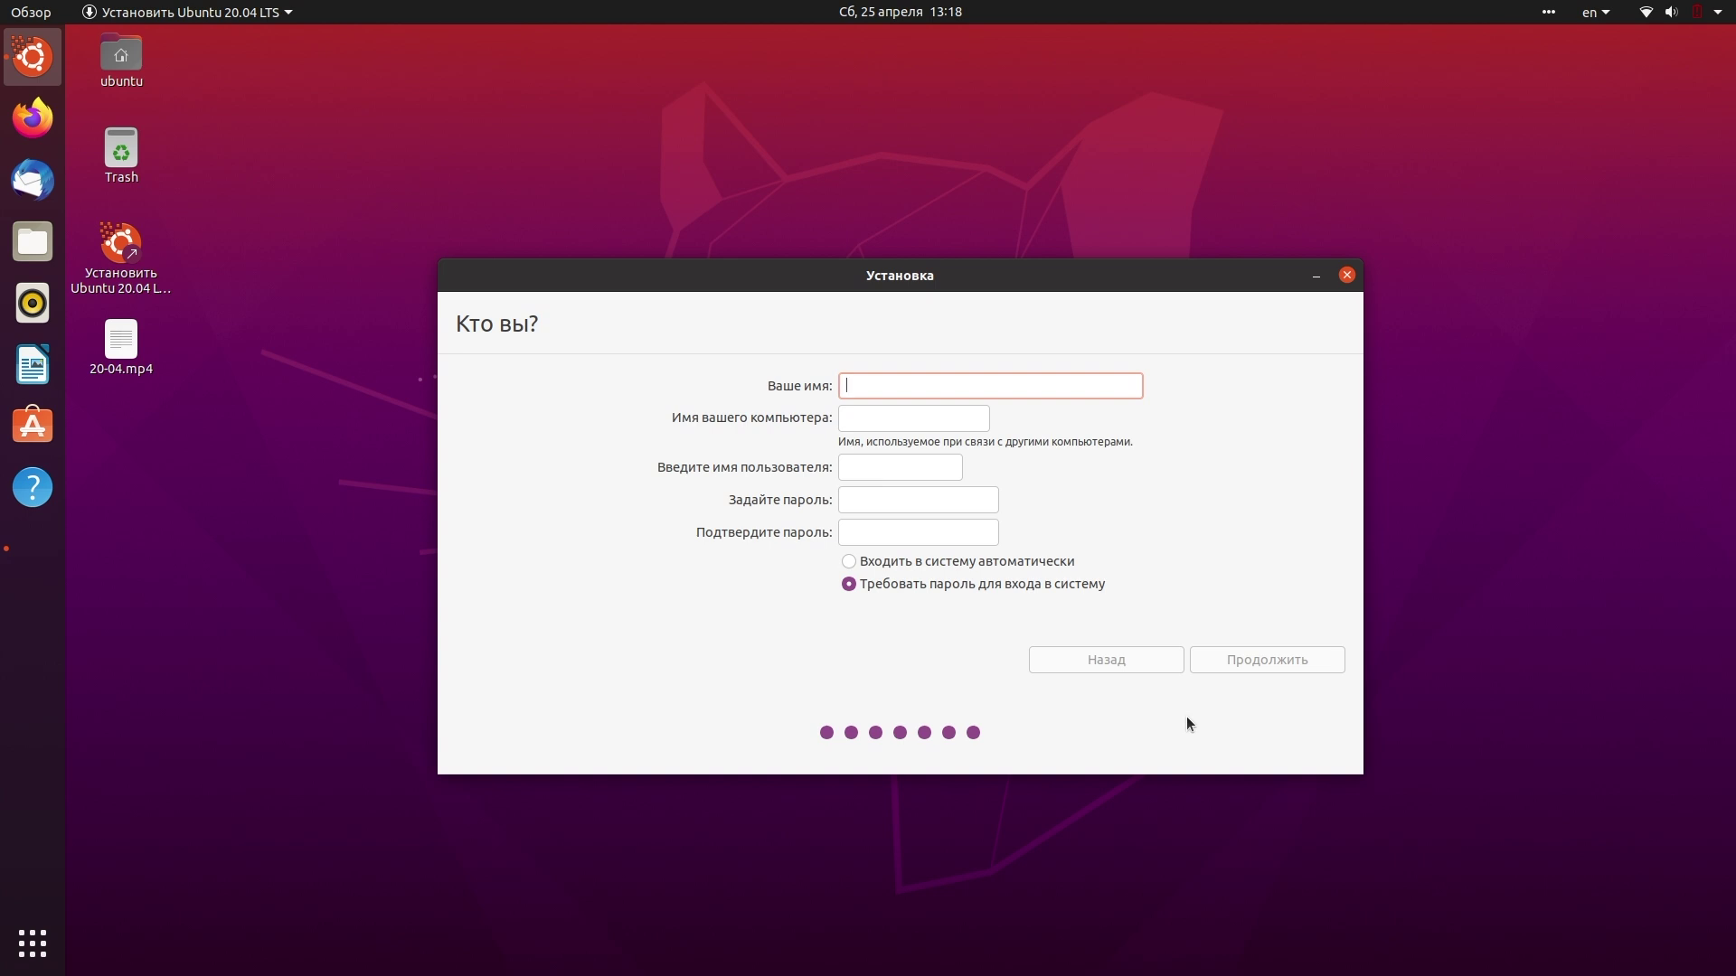
# - Enter the user's name and set the computer name to asuspc
pyautogui.write('Alex')
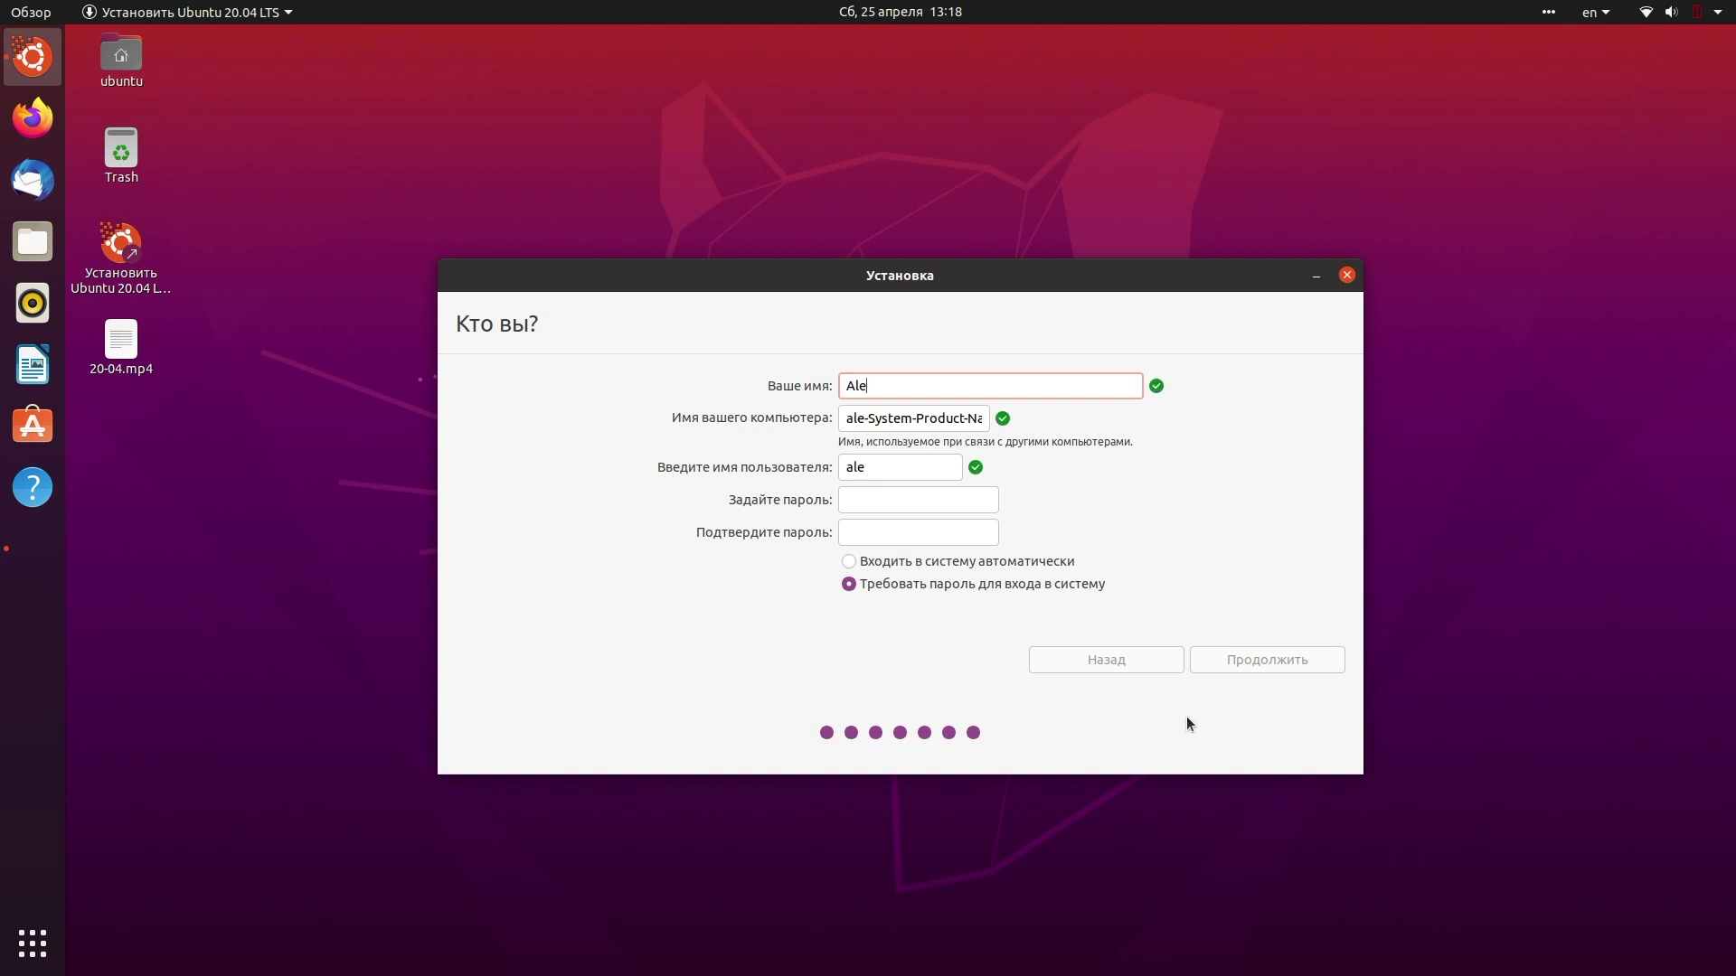
pyautogui.doubleClick(890, 419)
pyautogui.tripleClick(921, 434)
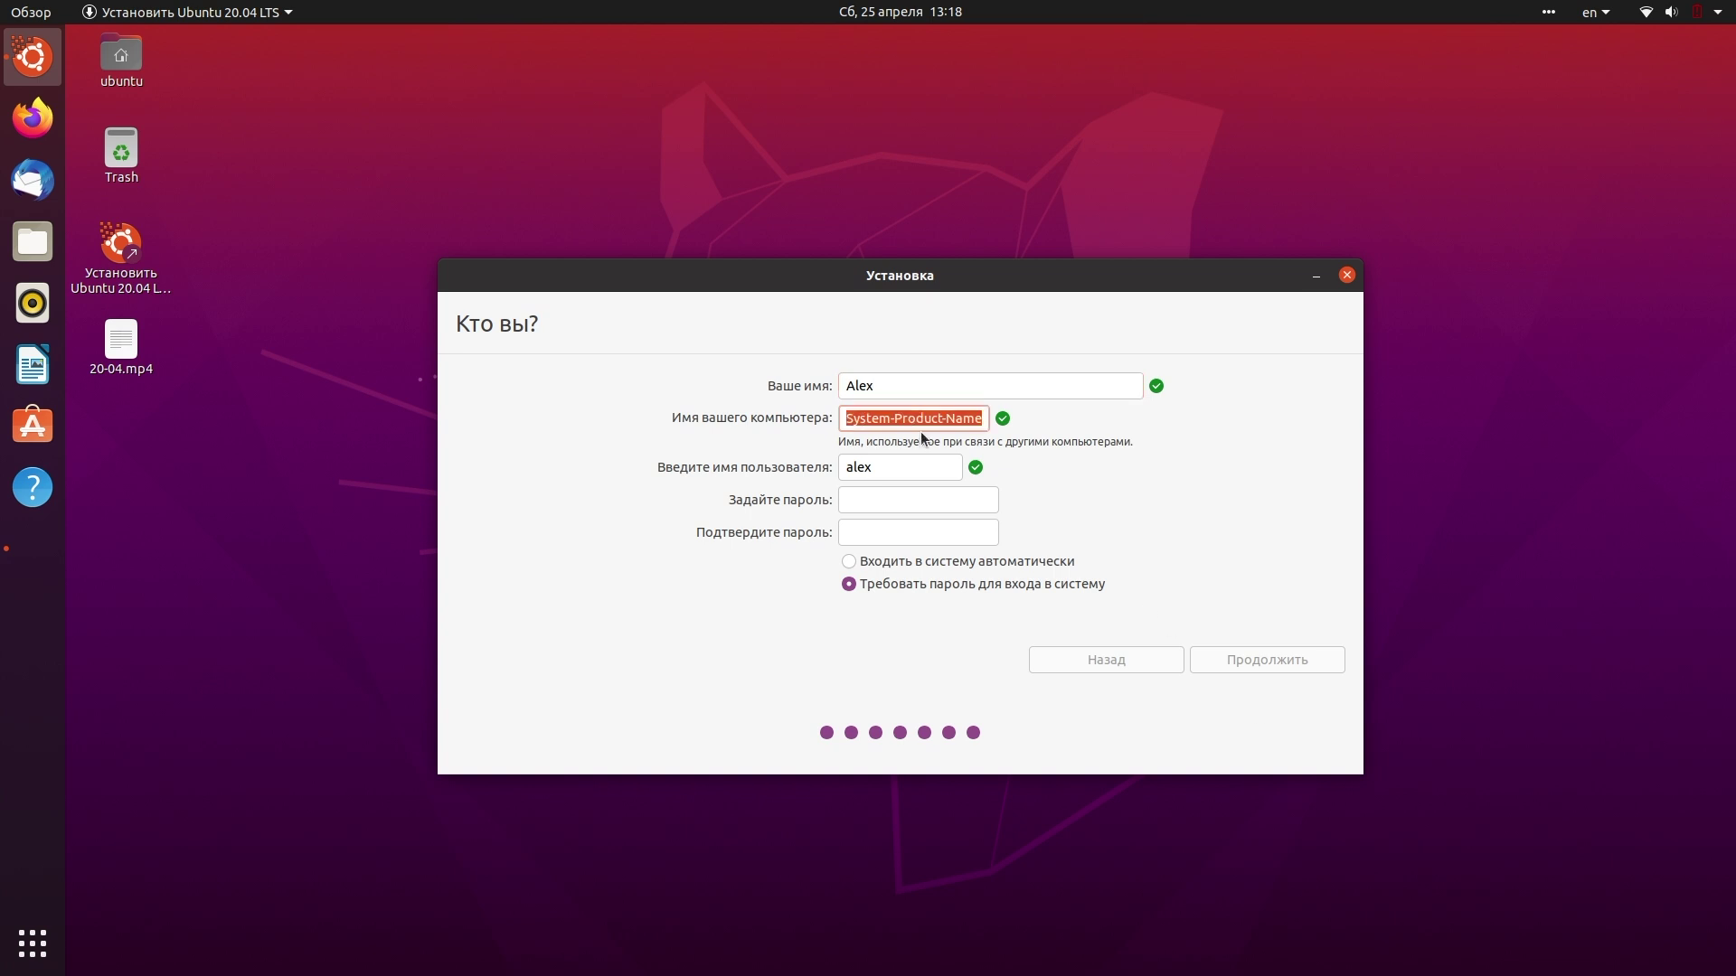
pyautogui.write('asuspc')
# - Enter and confirm the account password, keep password login required, and submit the user details
pyautogui.click(955, 512)
pyautogui.write('•••••••••')
pyautogui.press('Tab')
pyautogui.write('•••••••••')
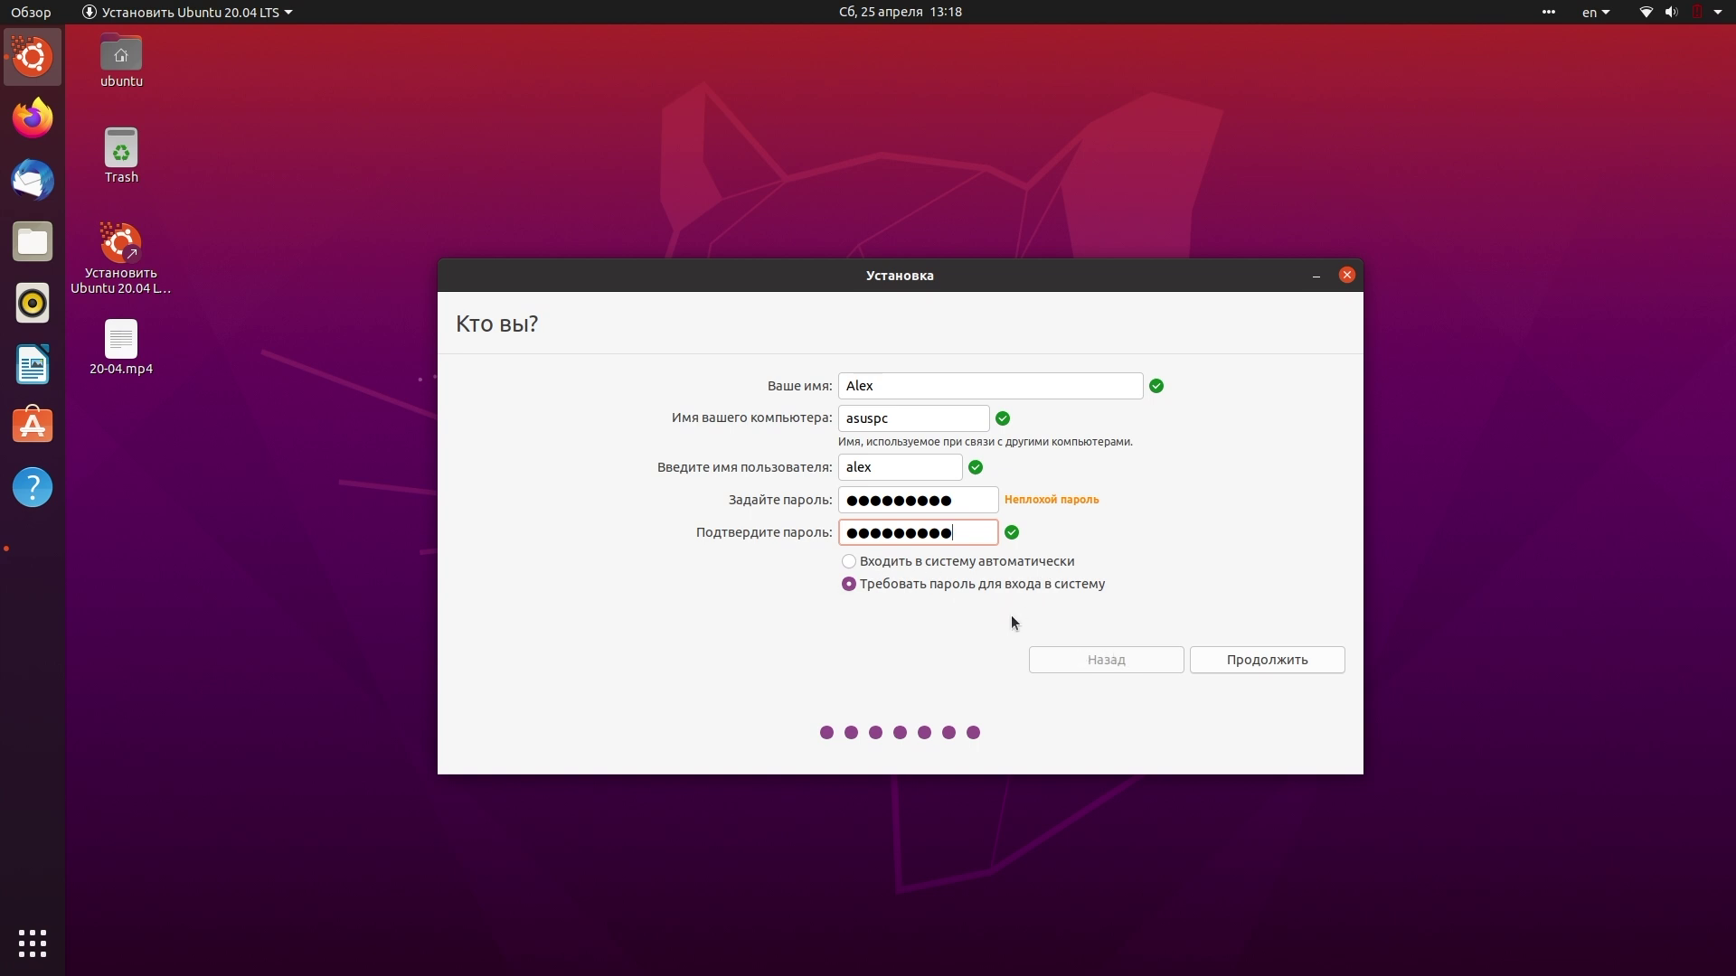
pyautogui.click(1262, 666)
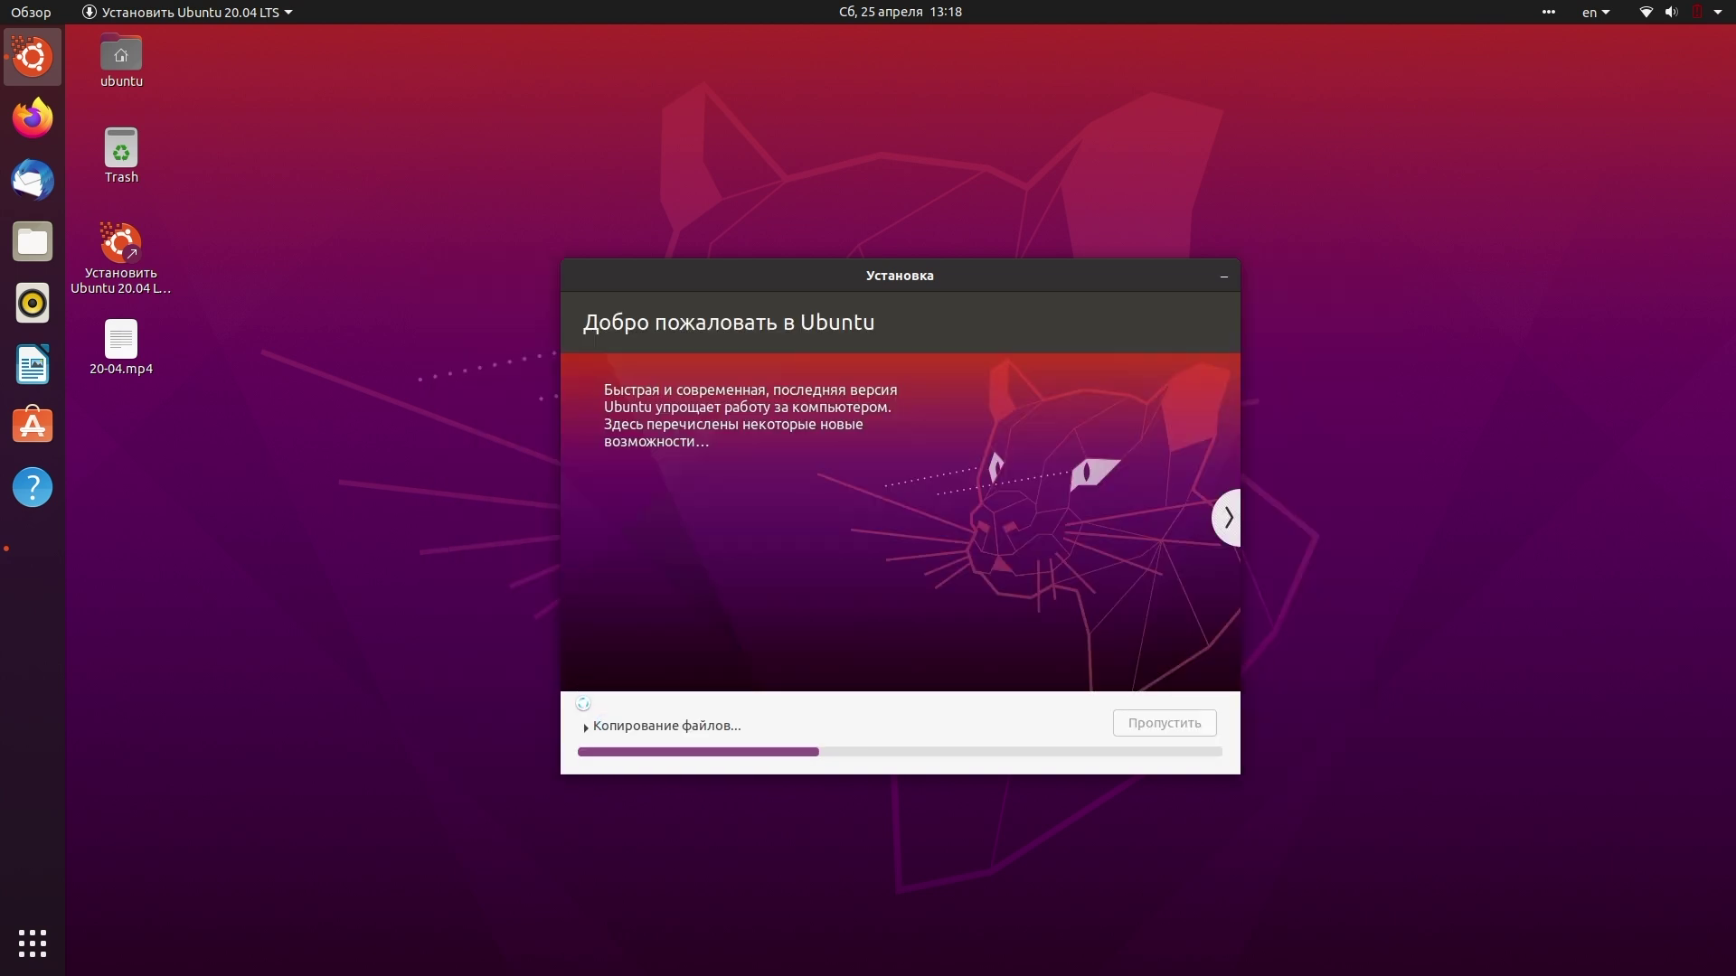
# - Expand the installation log and look through the Ubuntu feature slides up to "Помощь и поддержка" while files are copied
pyautogui.click(588, 726)
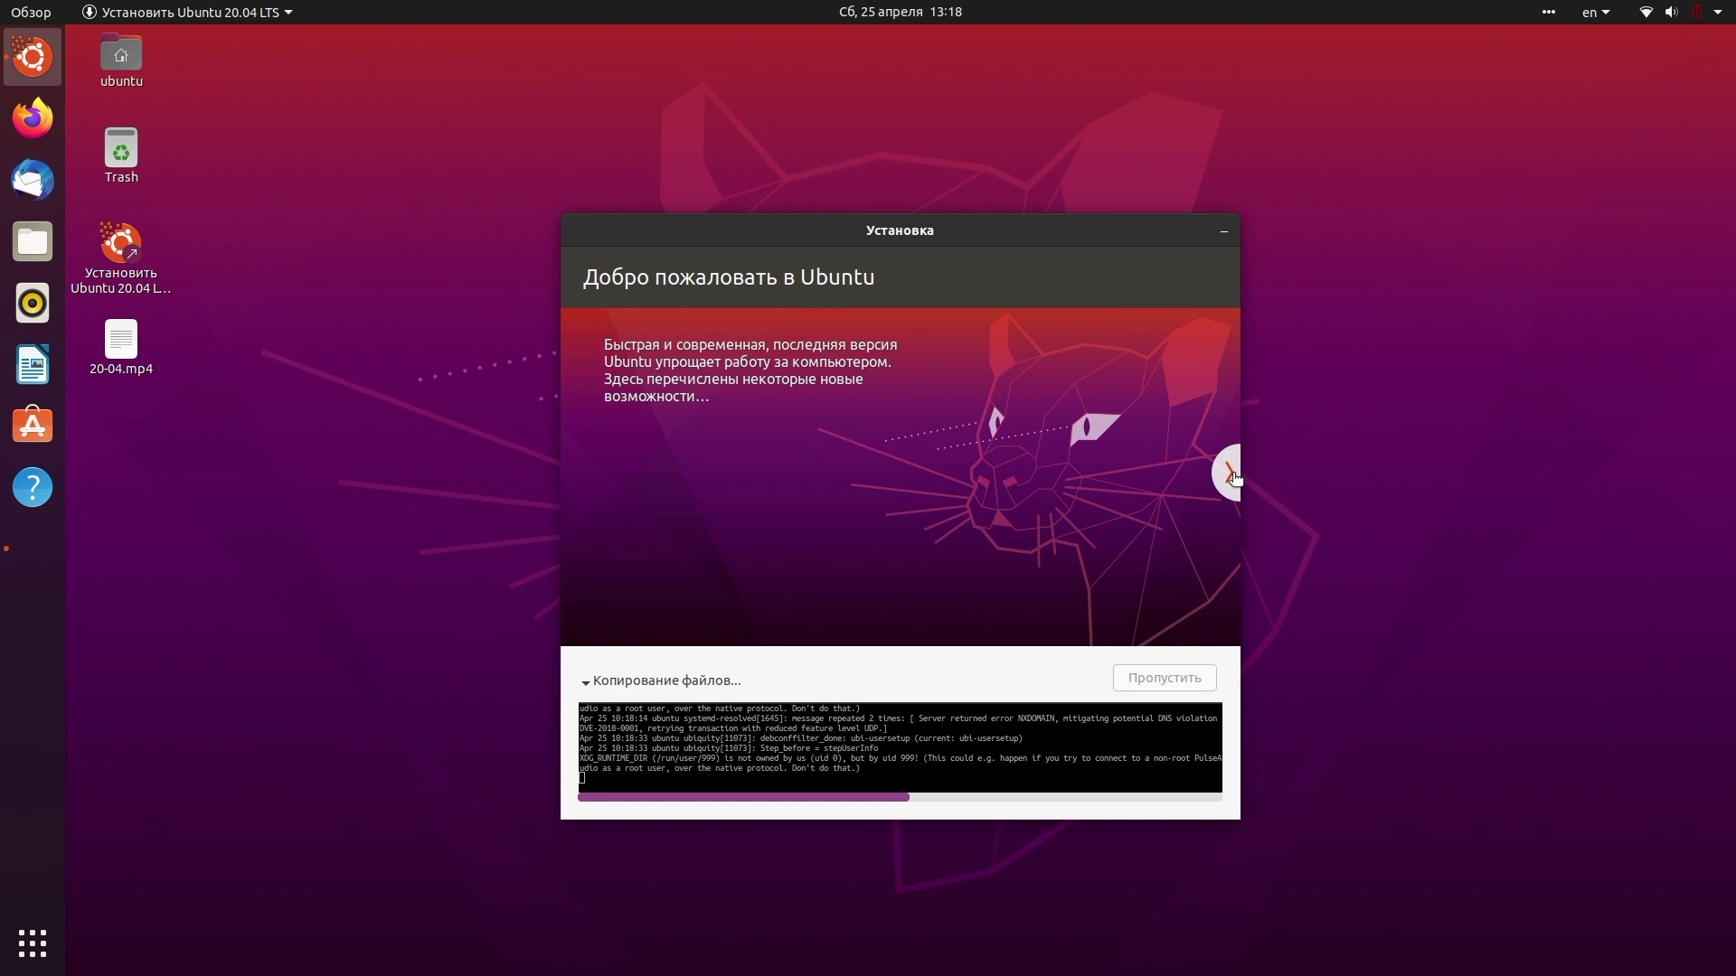
pyautogui.click(1231, 473)
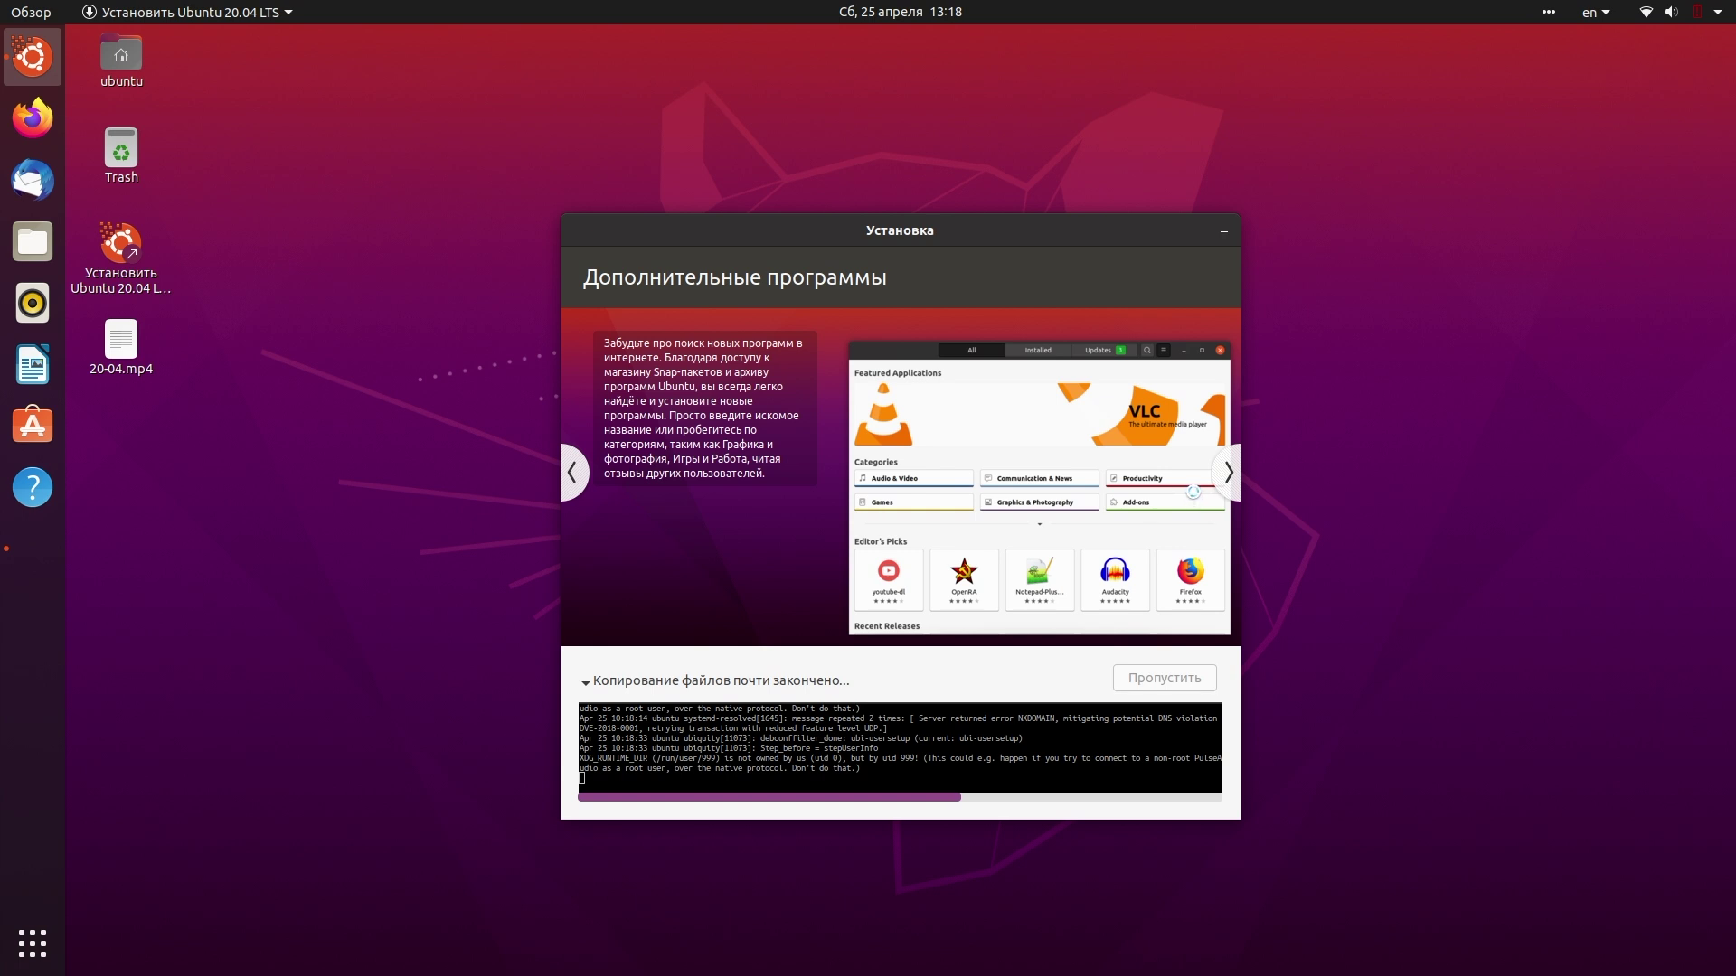
pyautogui.click(1228, 474)
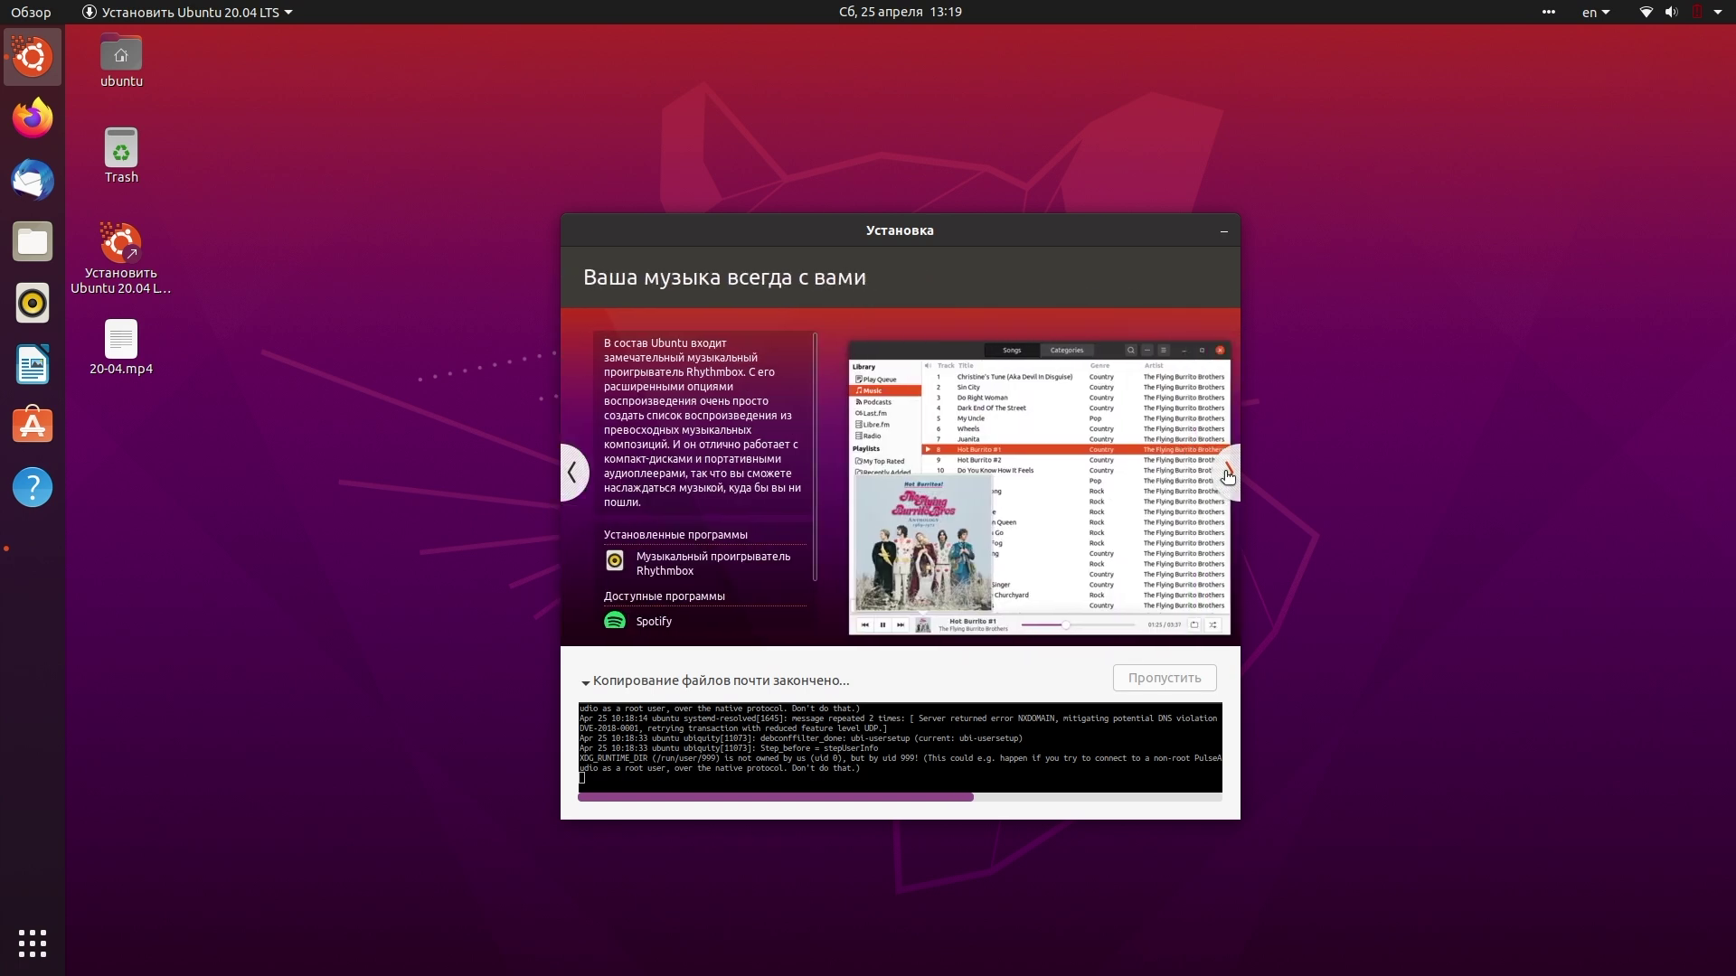
pyautogui.click(1228, 474)
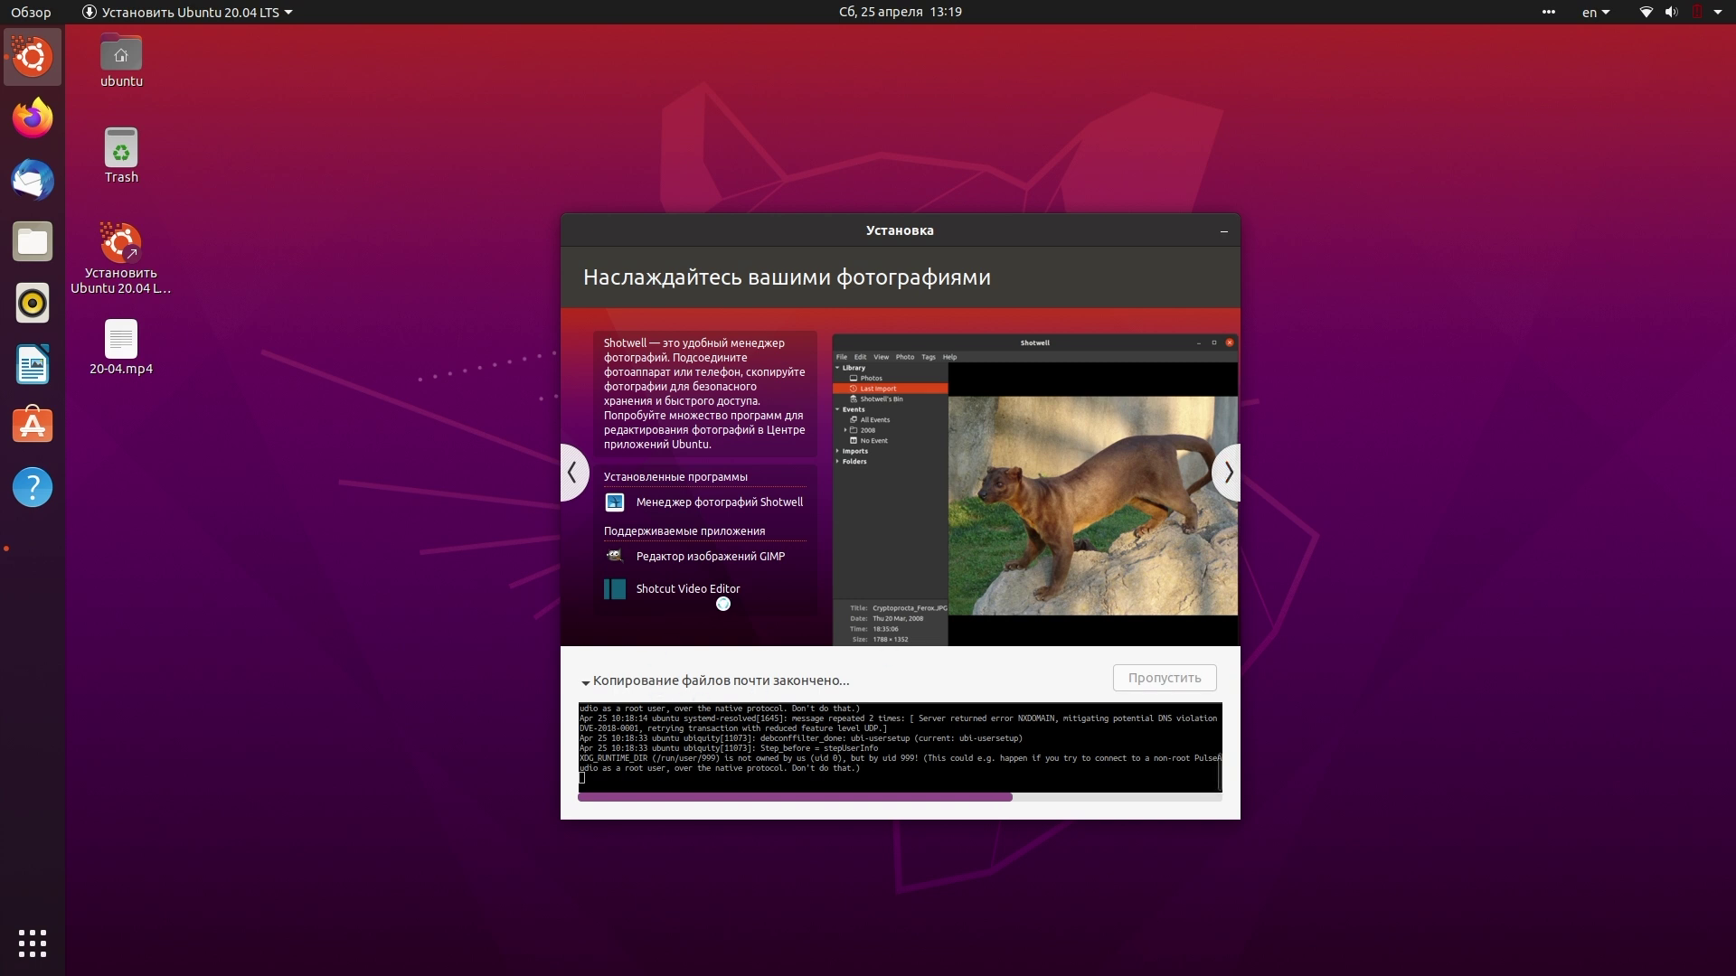
pyautogui.click(1231, 477)
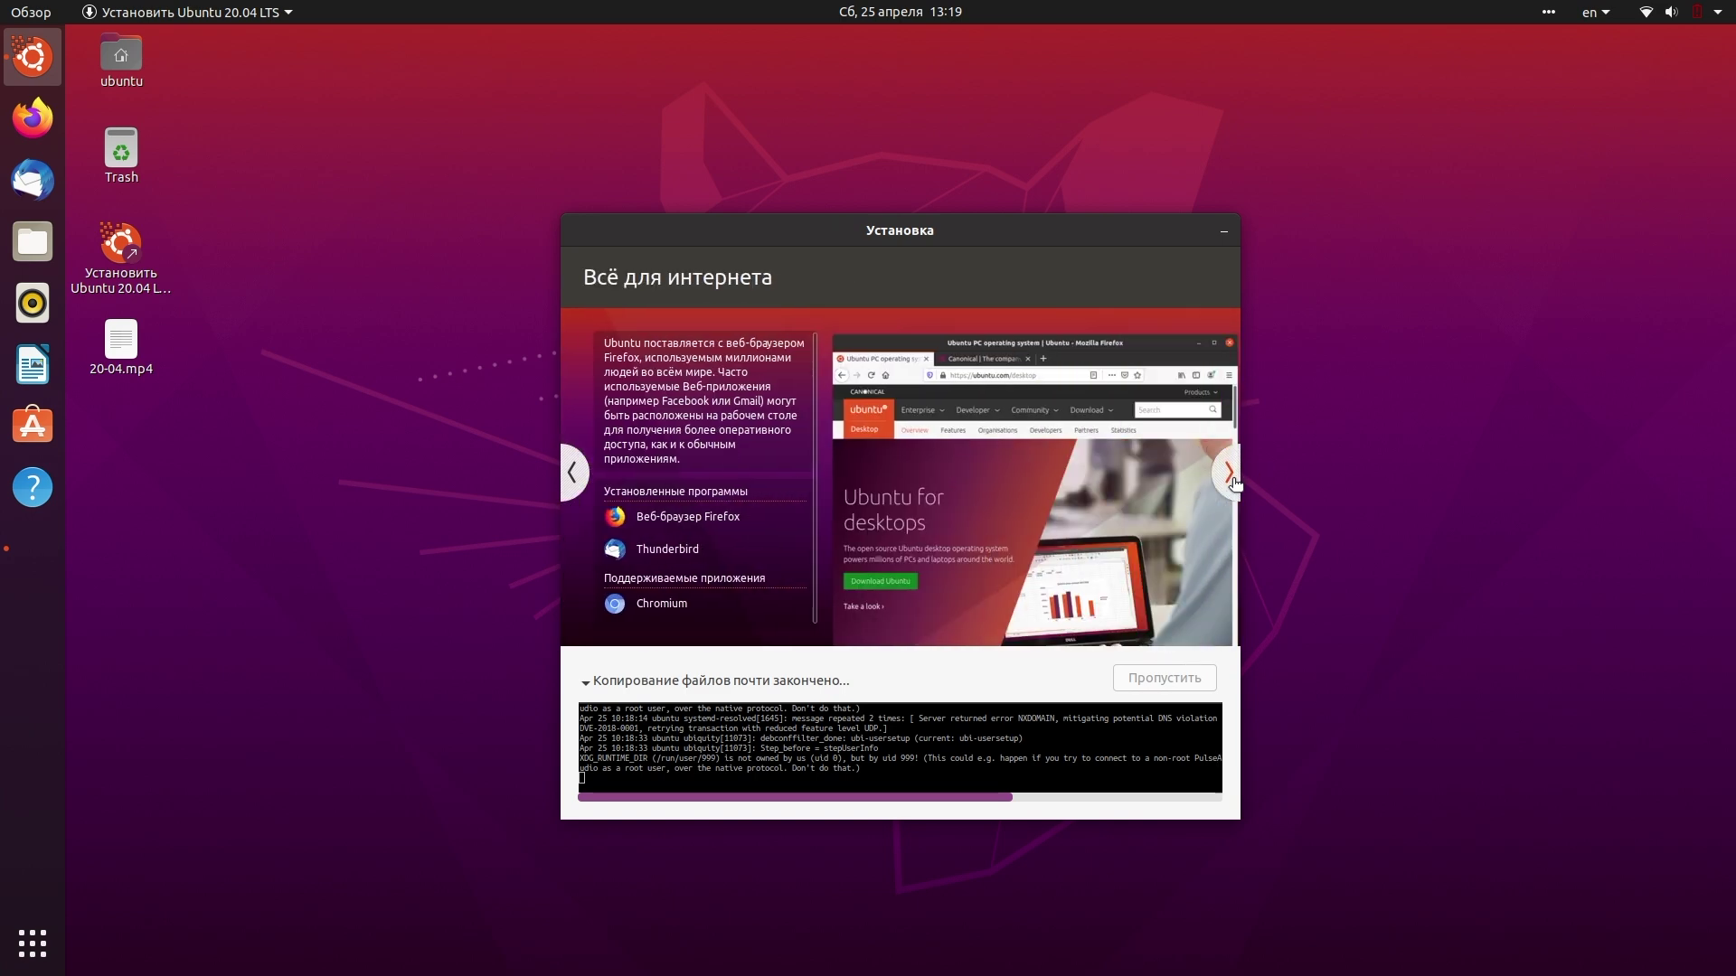
pyautogui.click(573, 472)
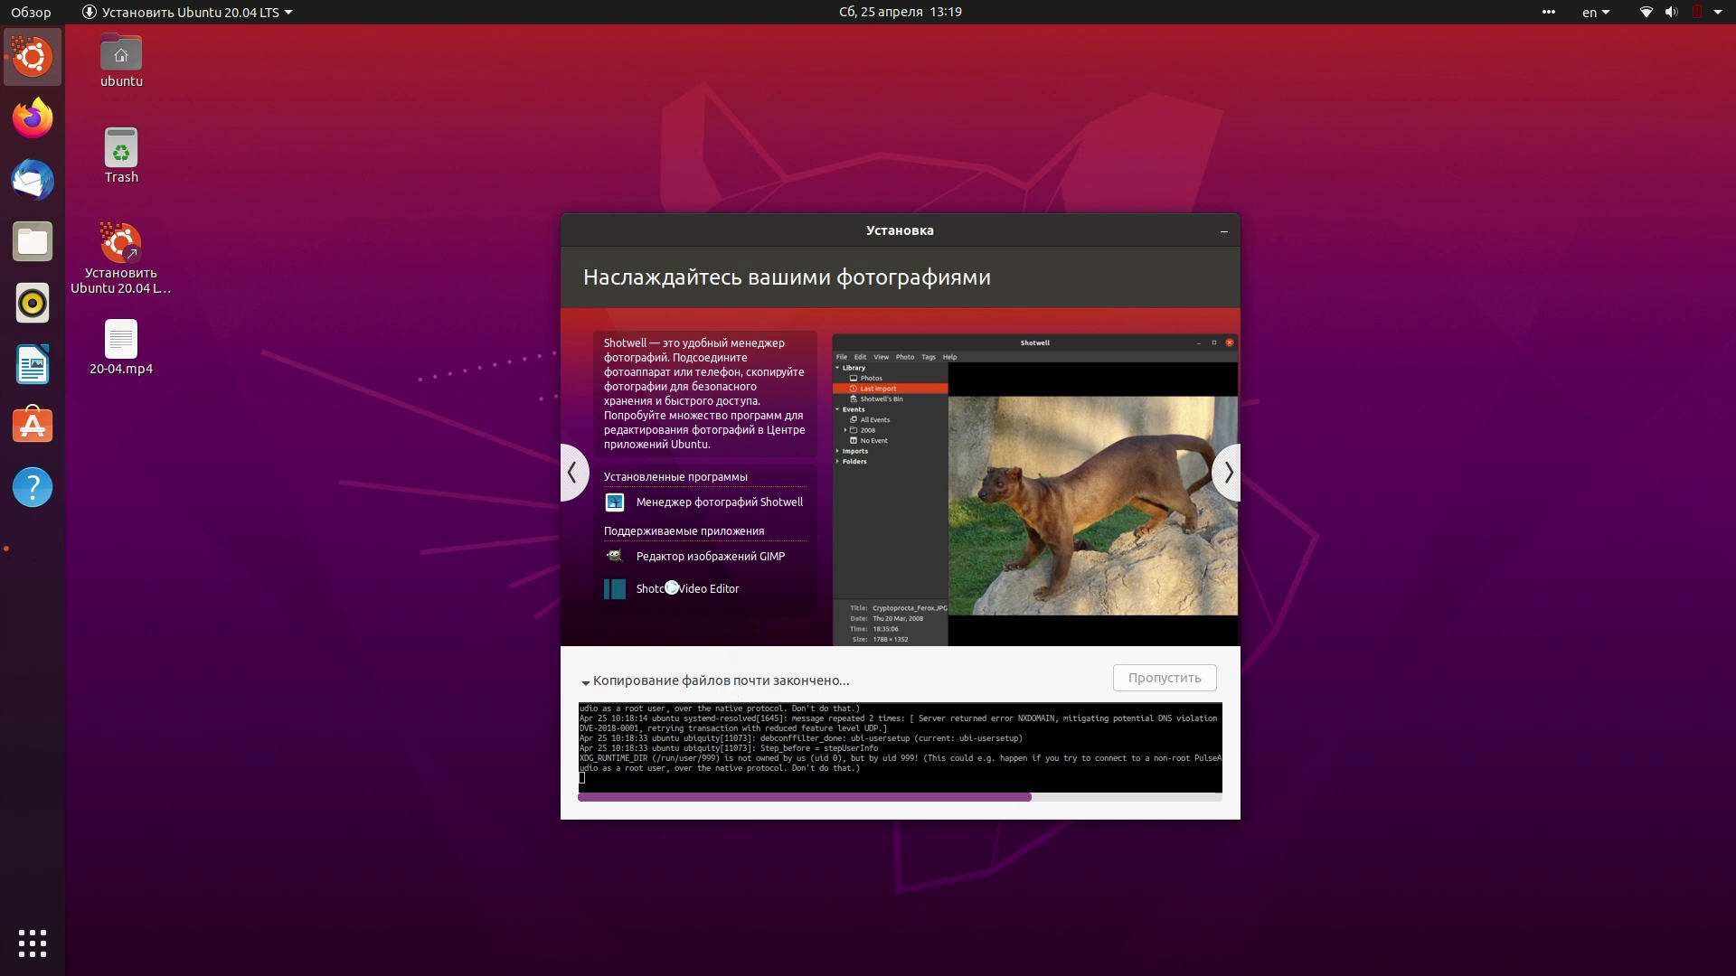
pyautogui.click(1232, 477)
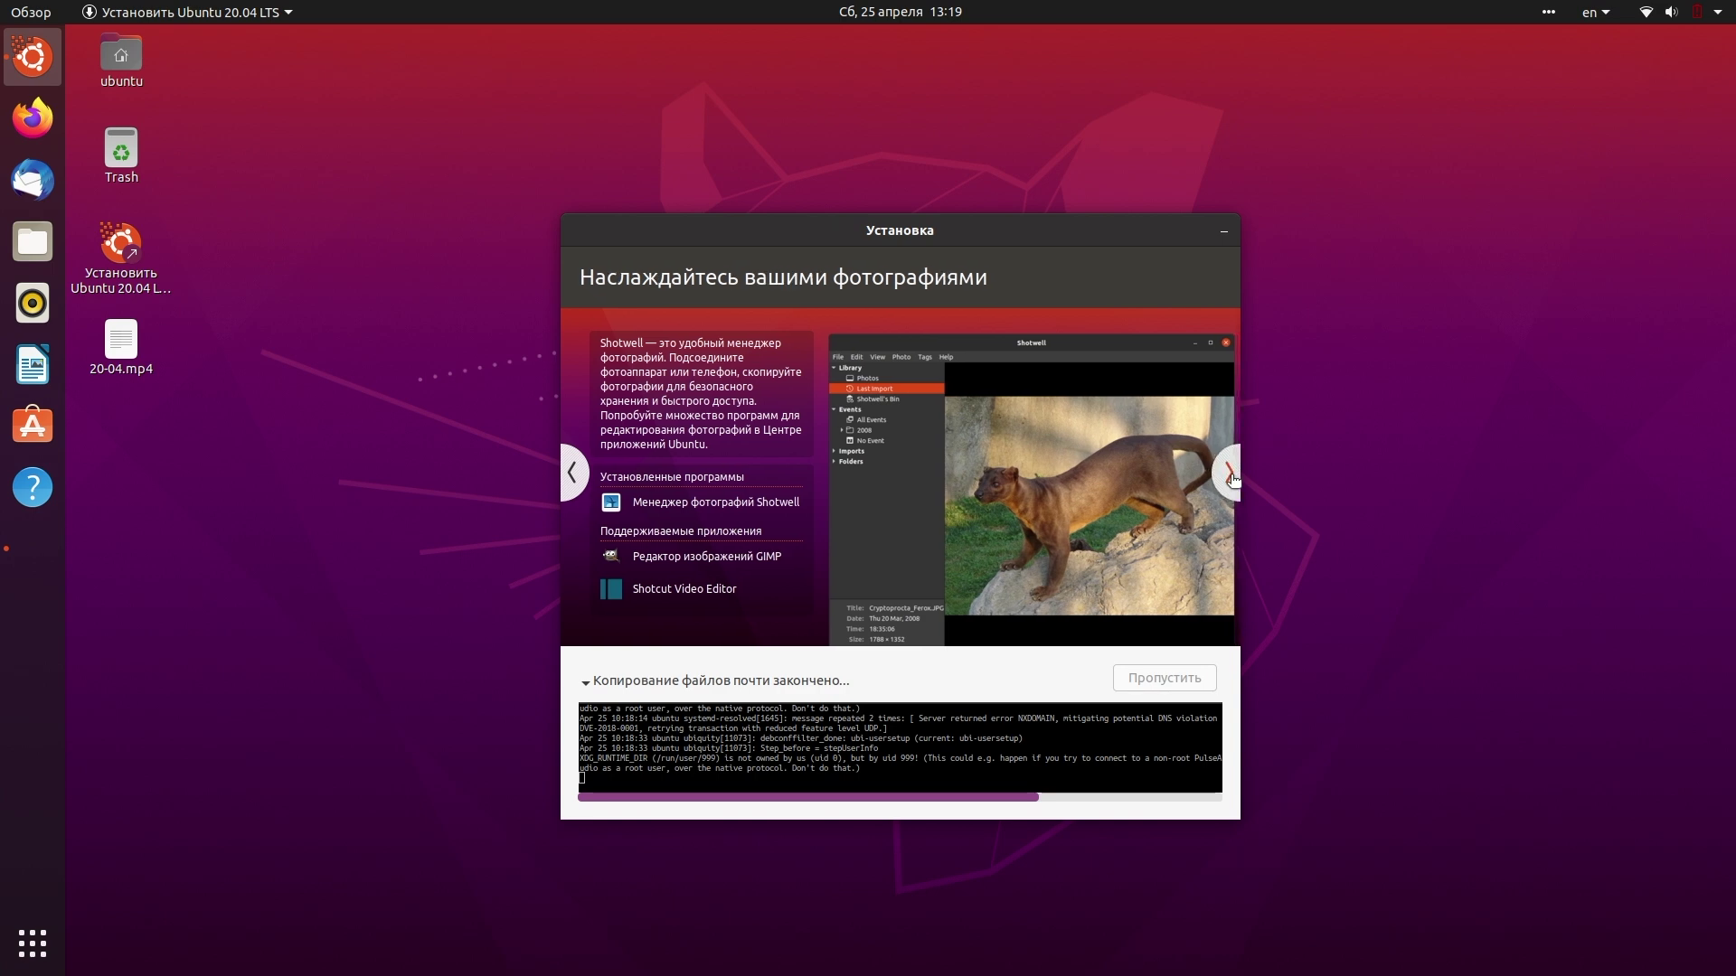
pyautogui.click(1231, 476)
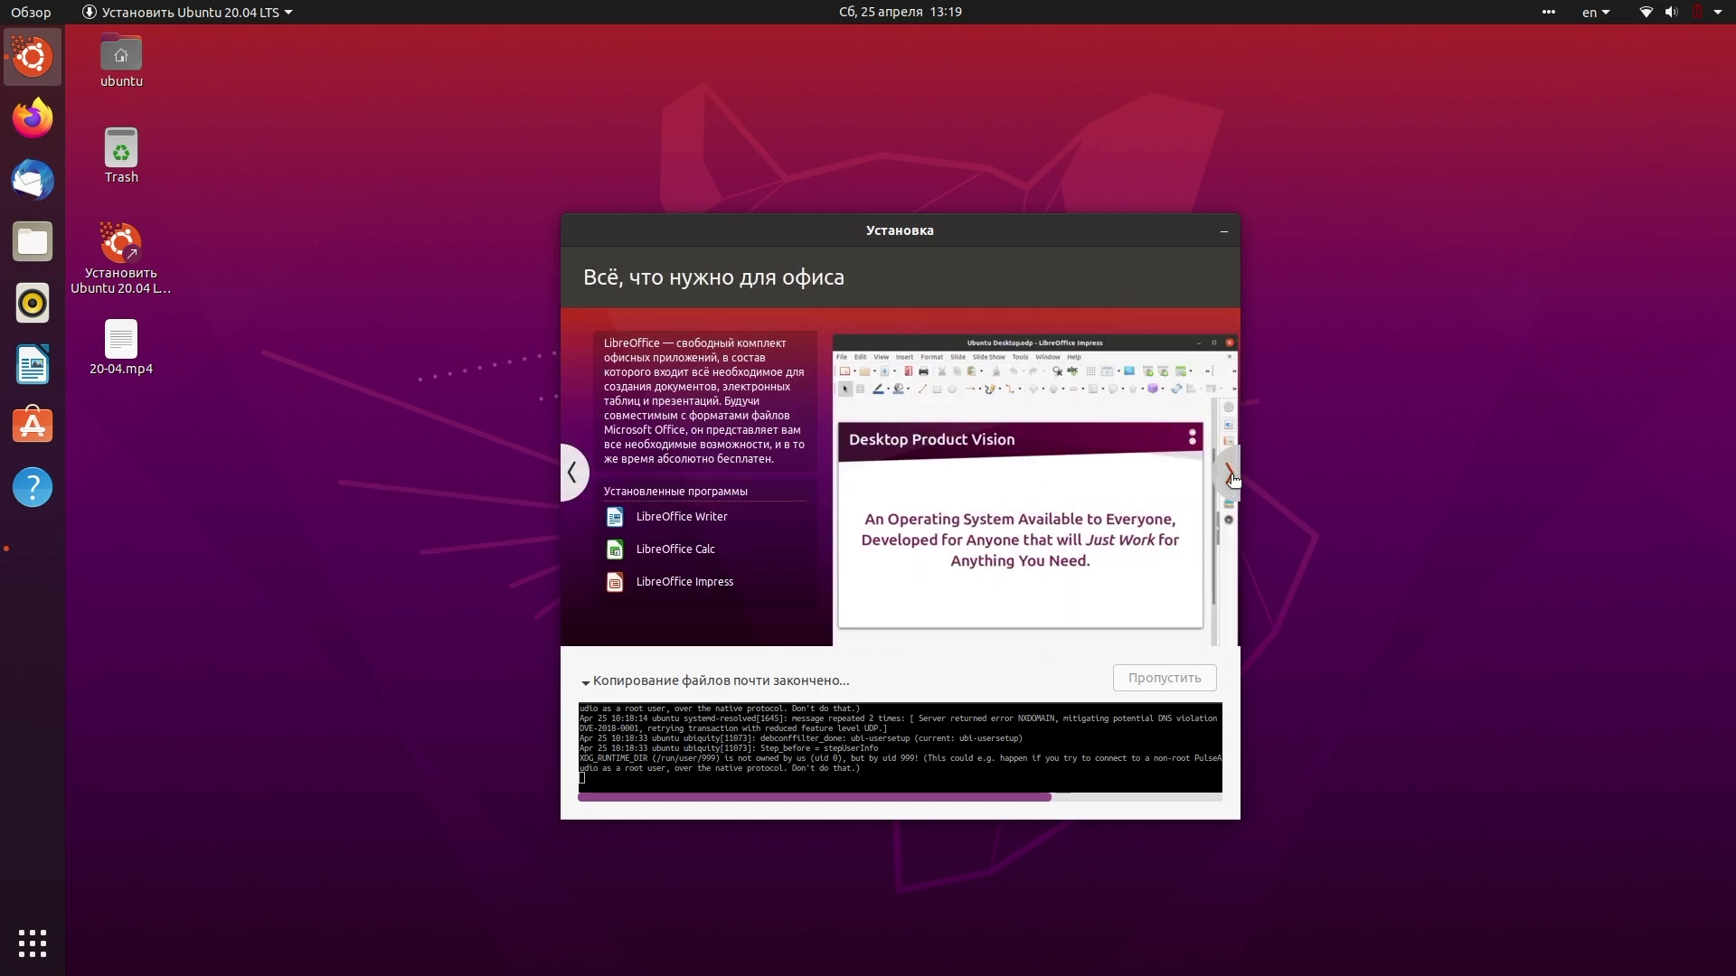
pyautogui.click(1231, 476)
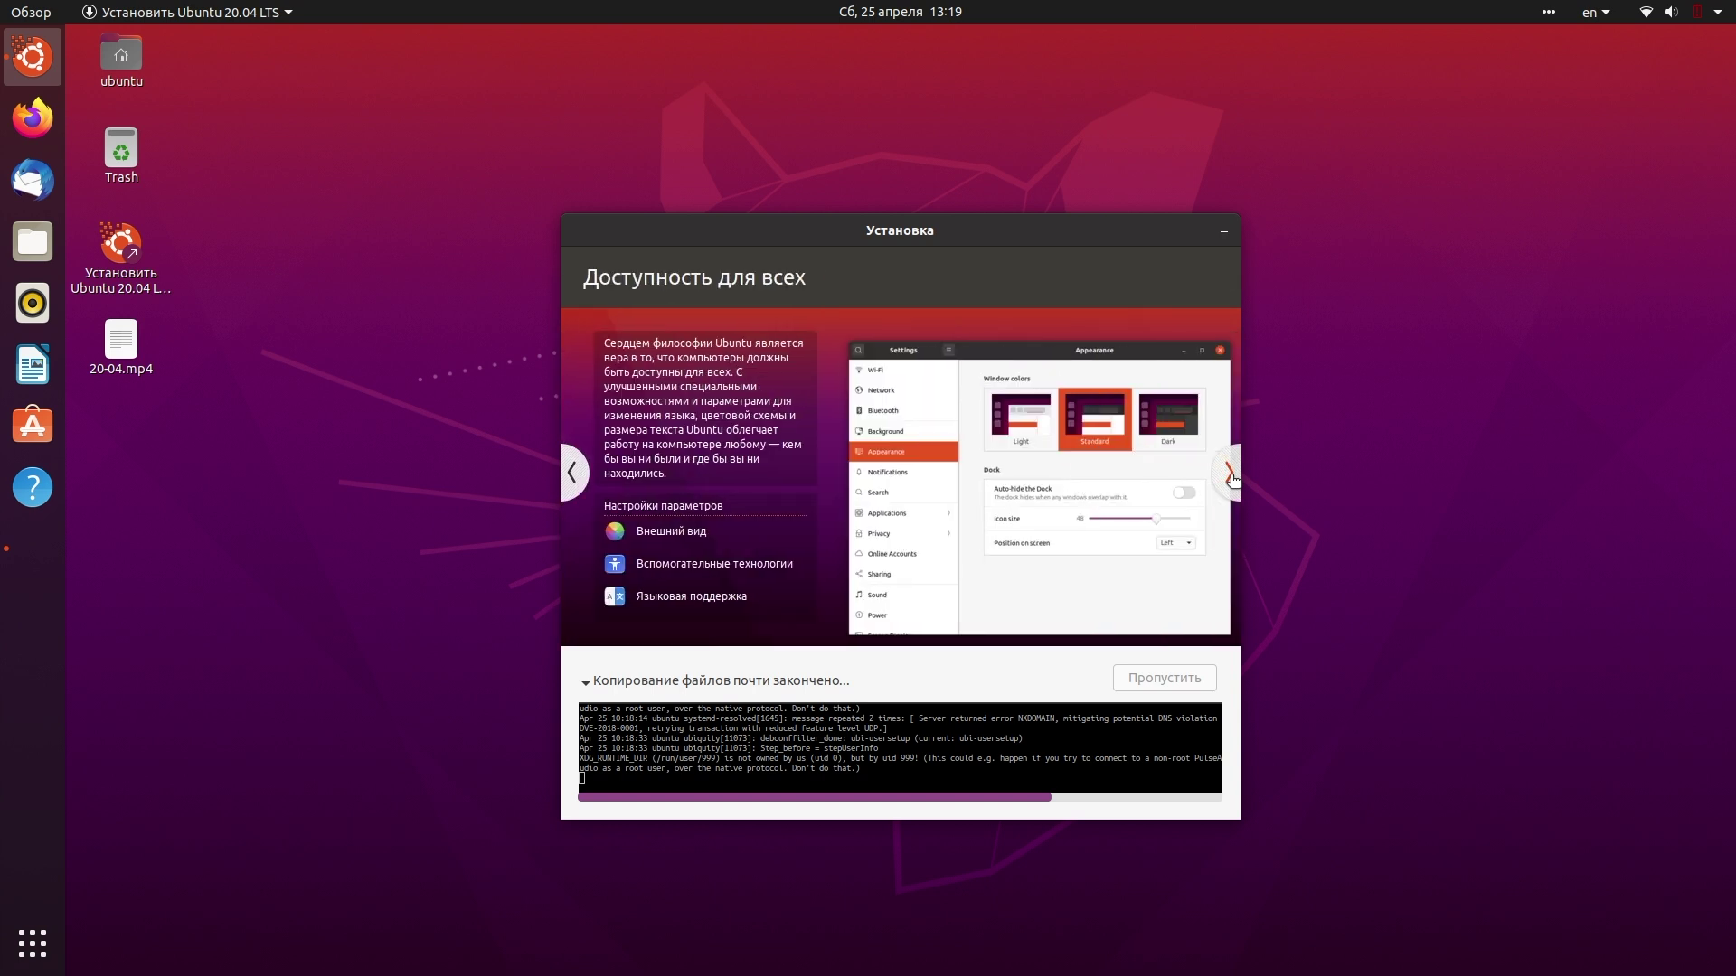
pyautogui.click(1232, 477)
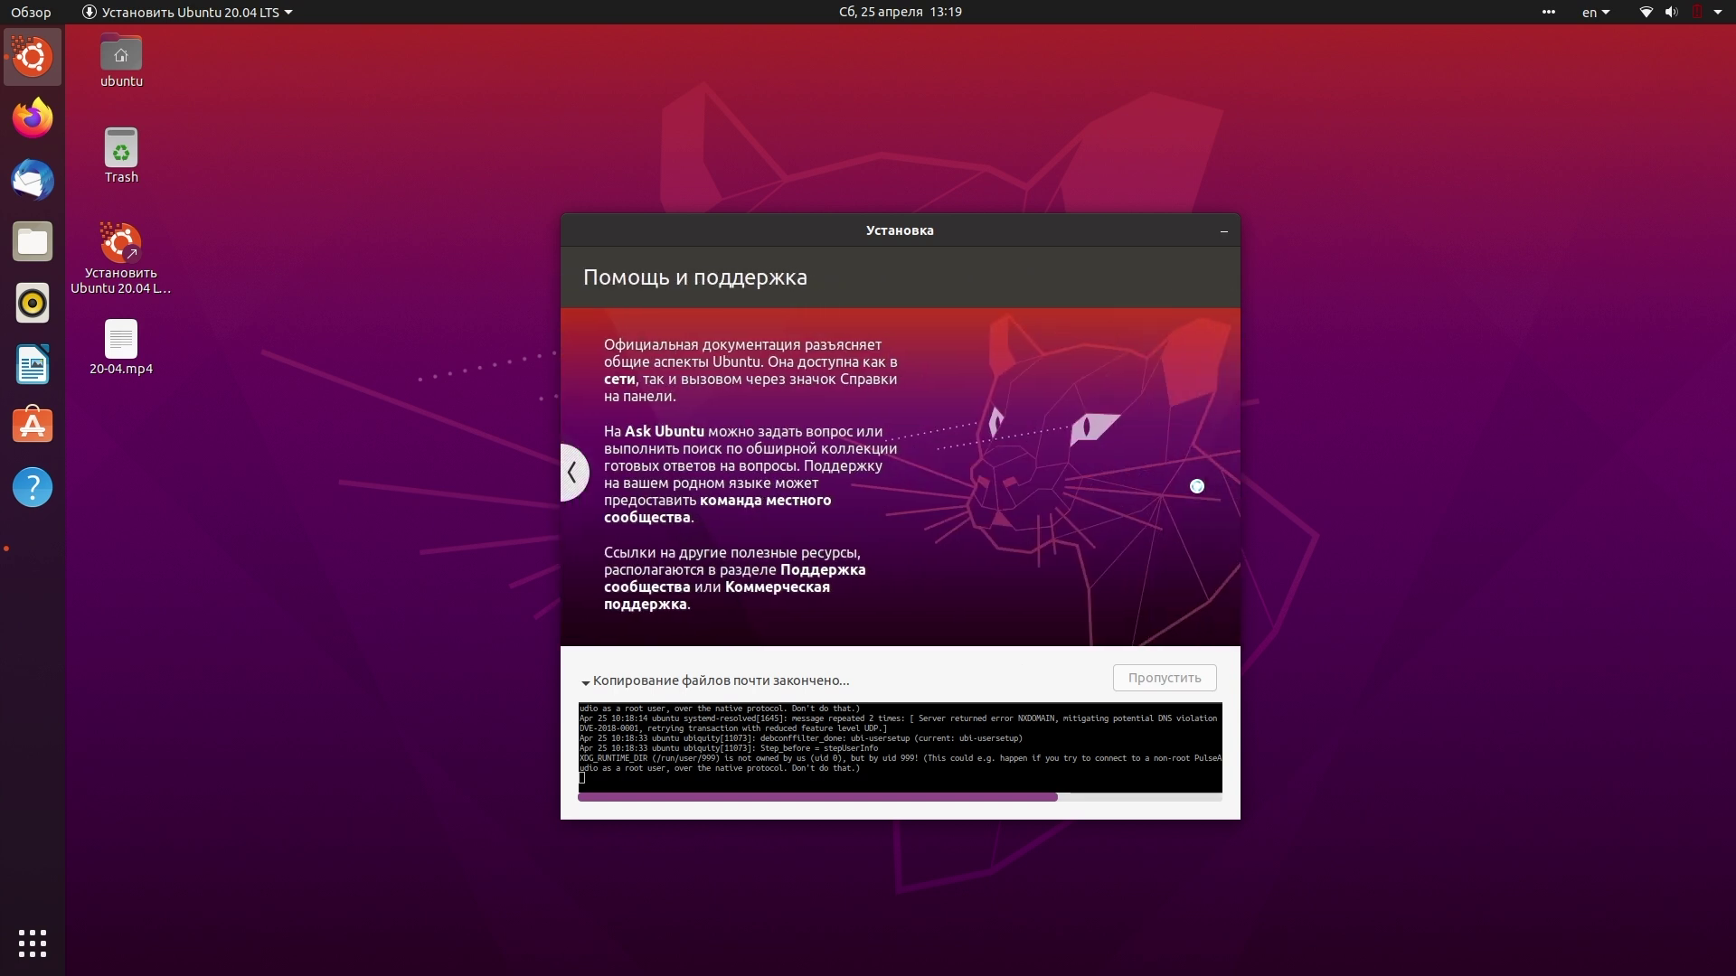